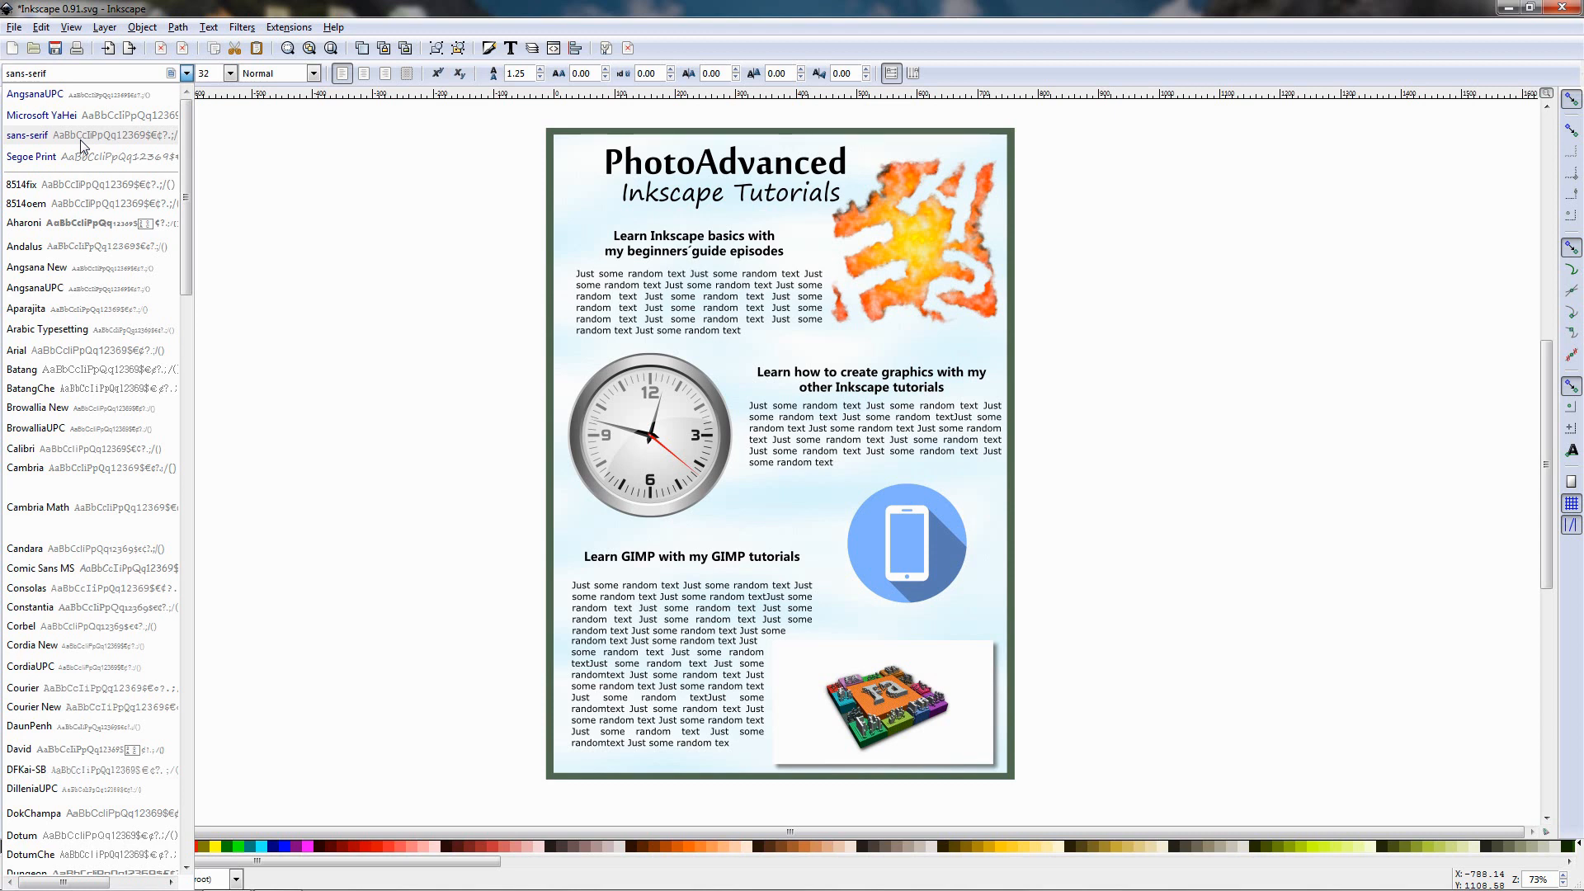
Step: Examine the list of available font families for the "Learn Inkscape basics" heading
click(428, 271)
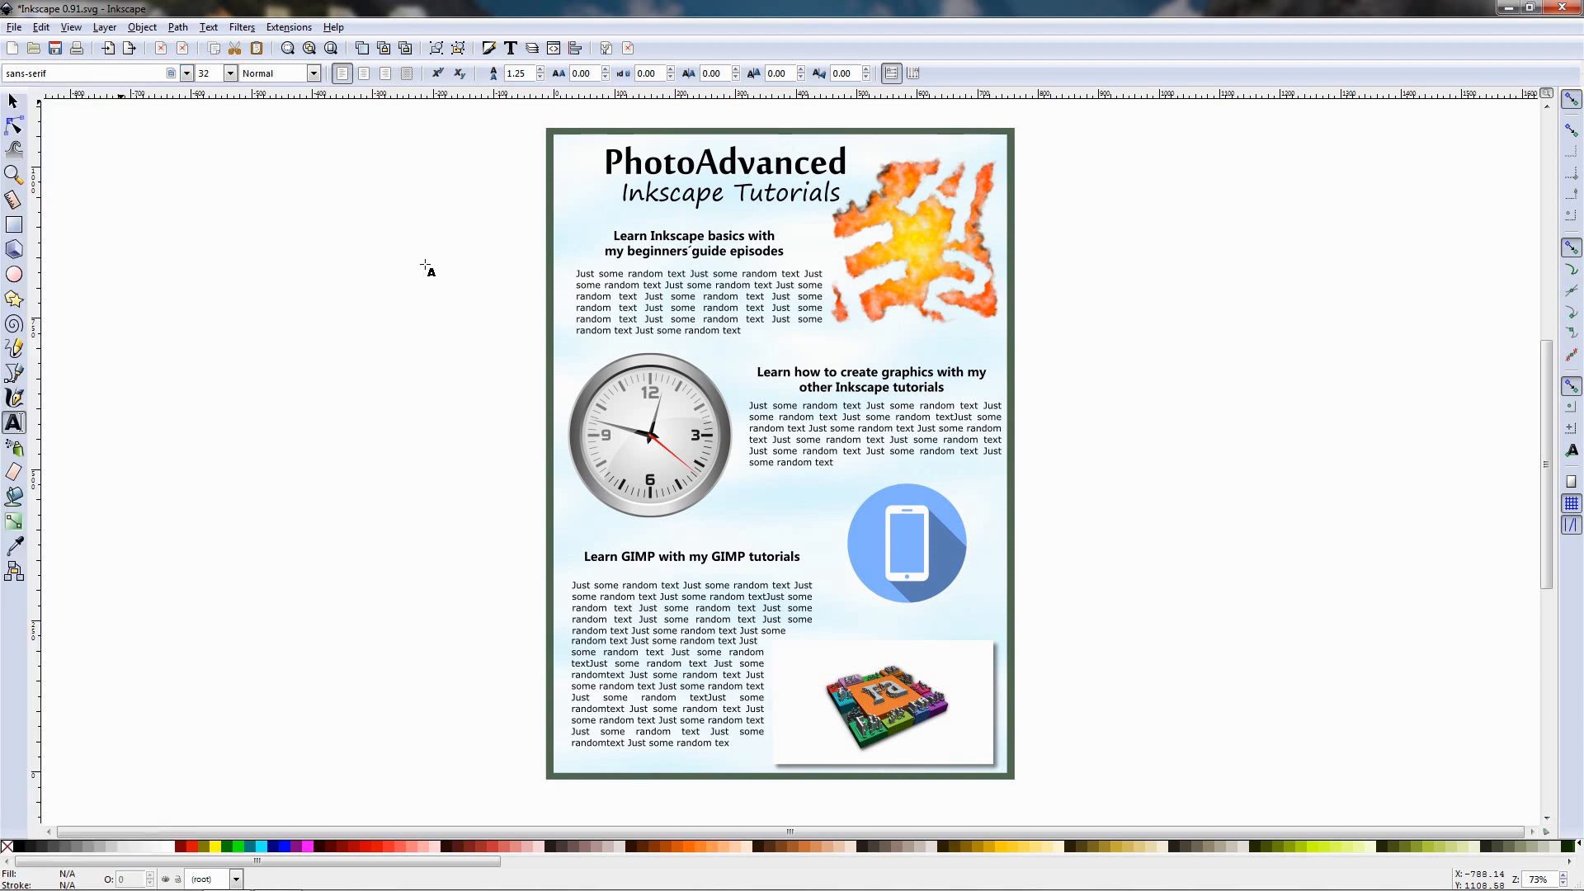
click(660, 254)
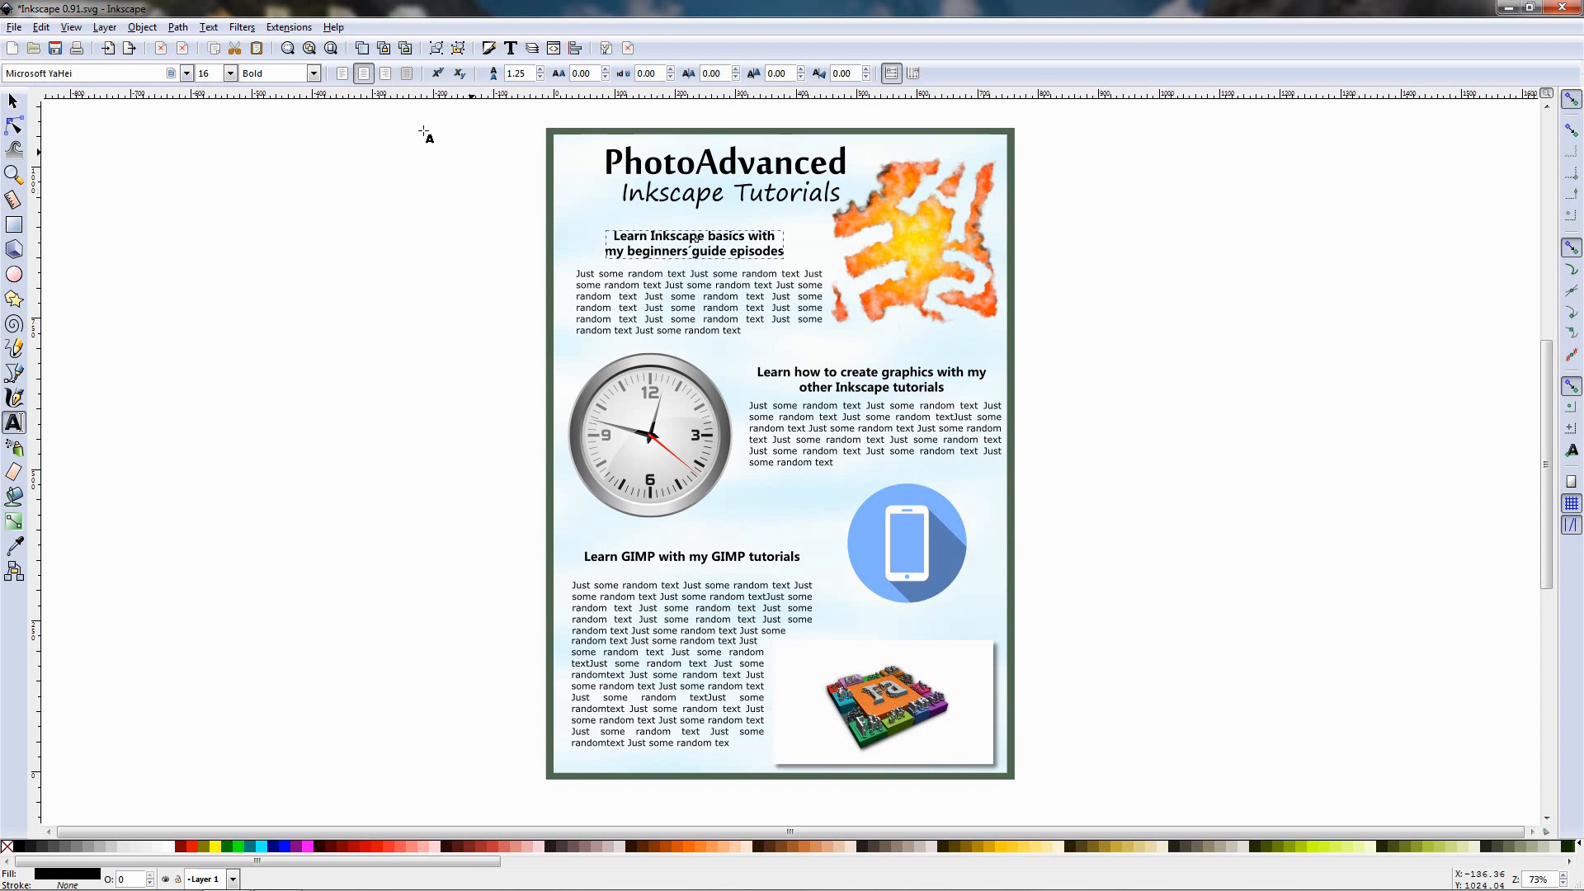
click(188, 73)
scroll(82, 354, down, 6)
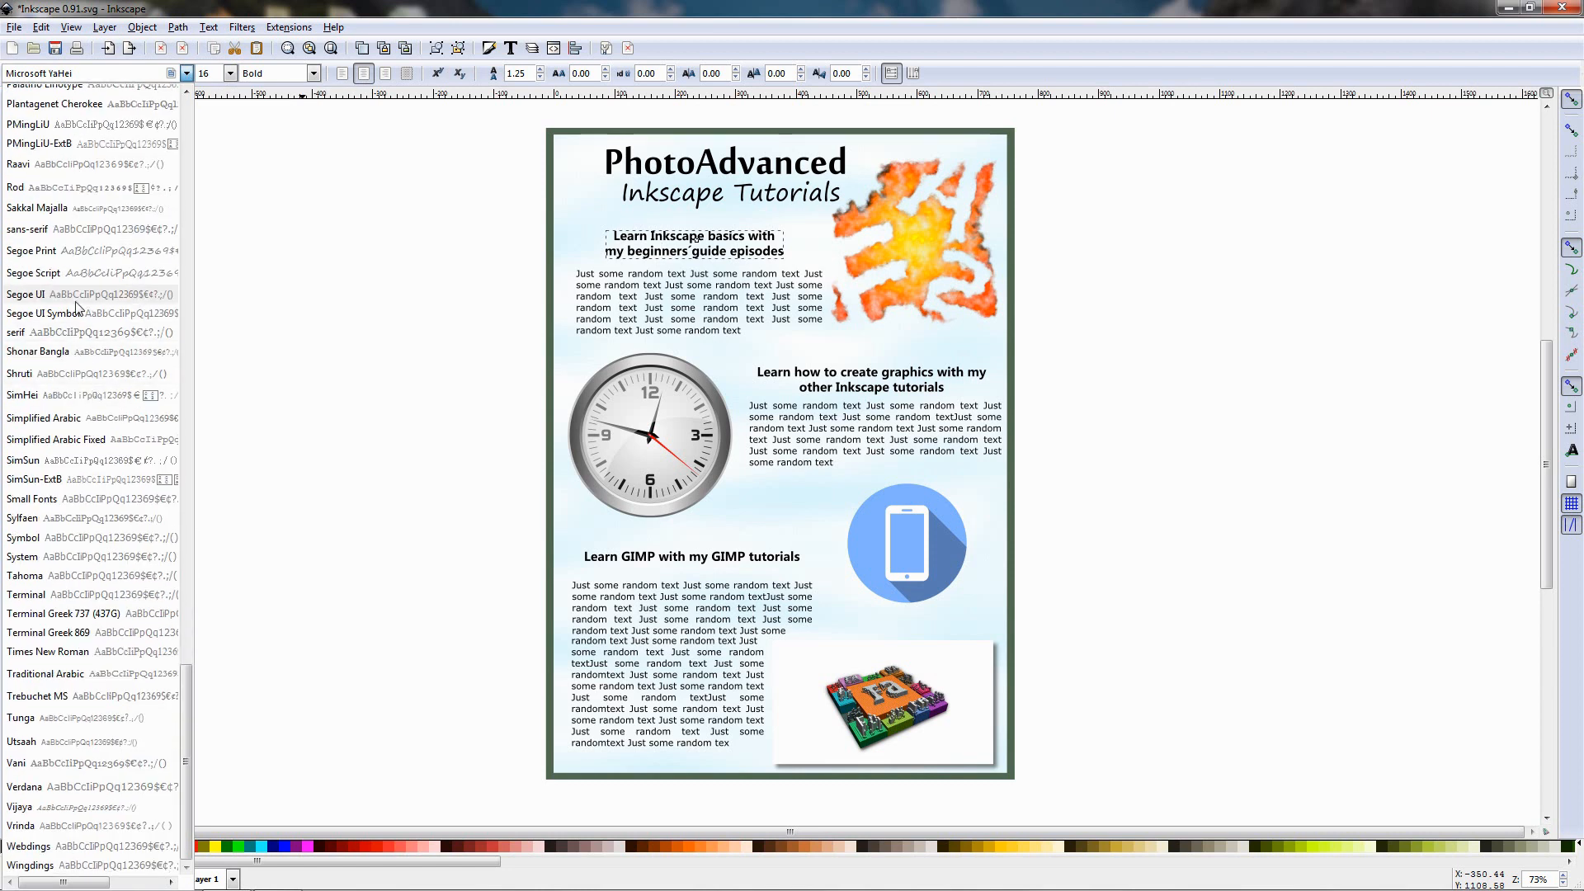
Step: Preview successive font families such as MingLiU-ExtB, Miriam Fixed and monospace on the "Learn Inkscape basics" heading, and return it to Microsoft YaHei Bold
click(71, 75)
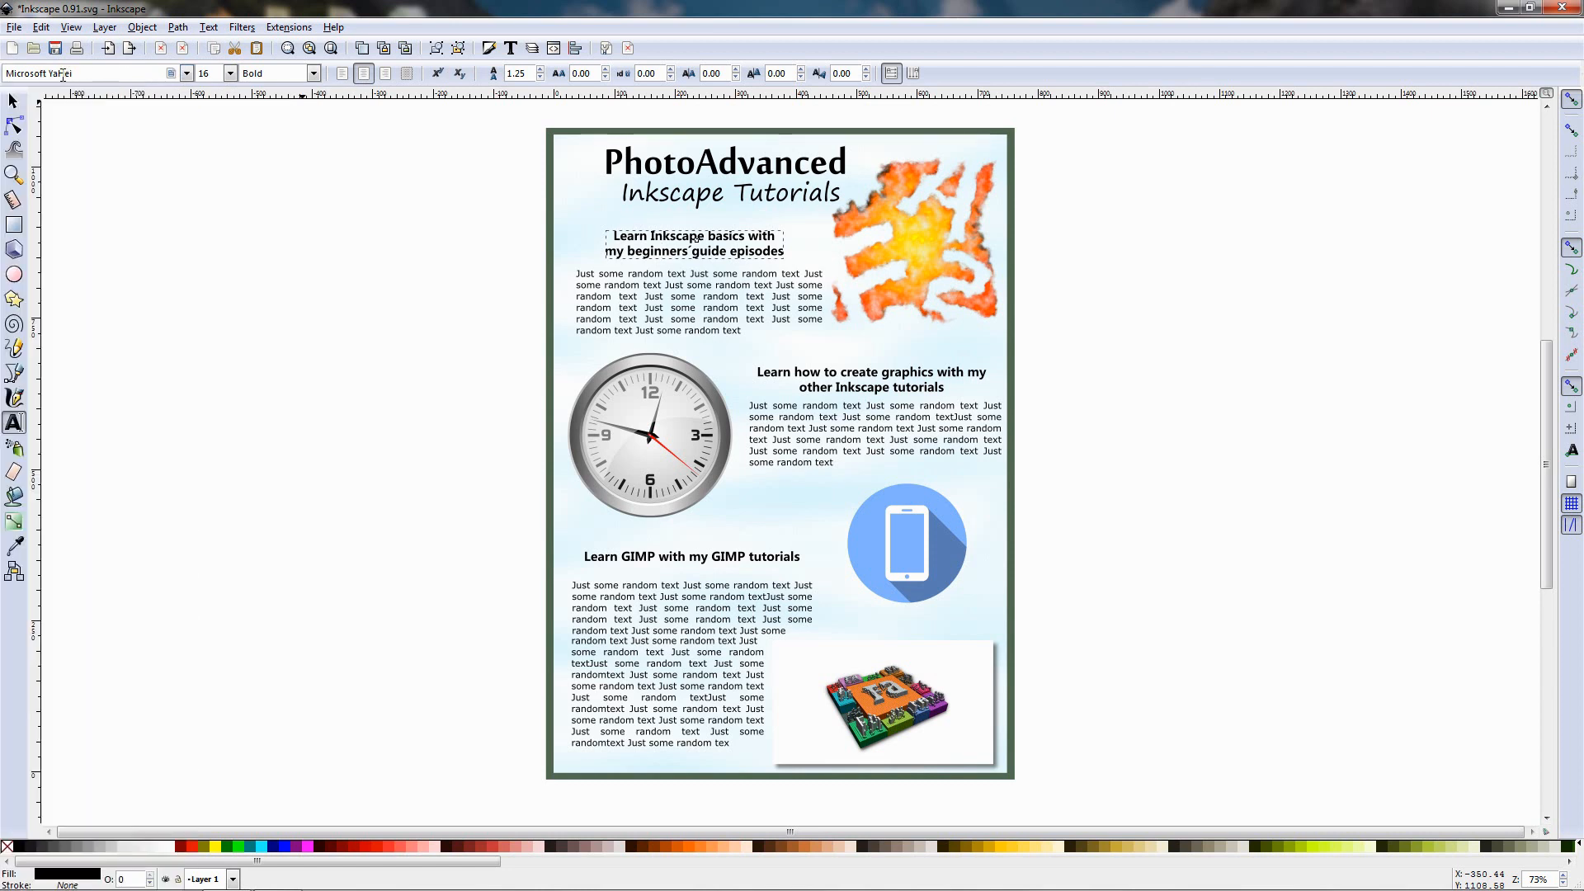
scroll(62, 75, up, 2)
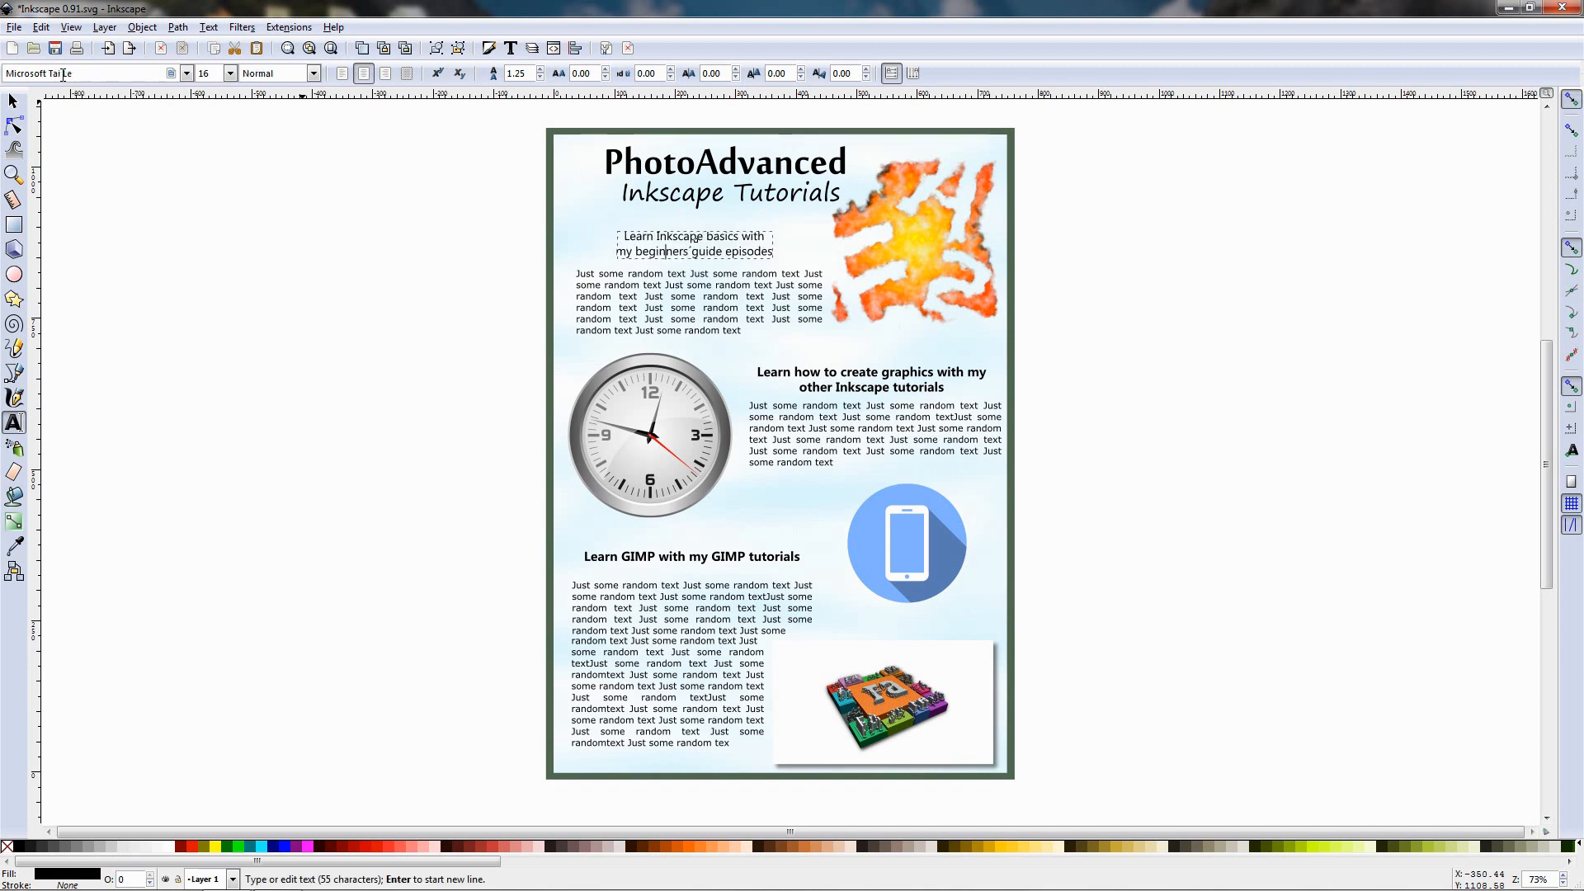
scroll(63, 74, down, 3)
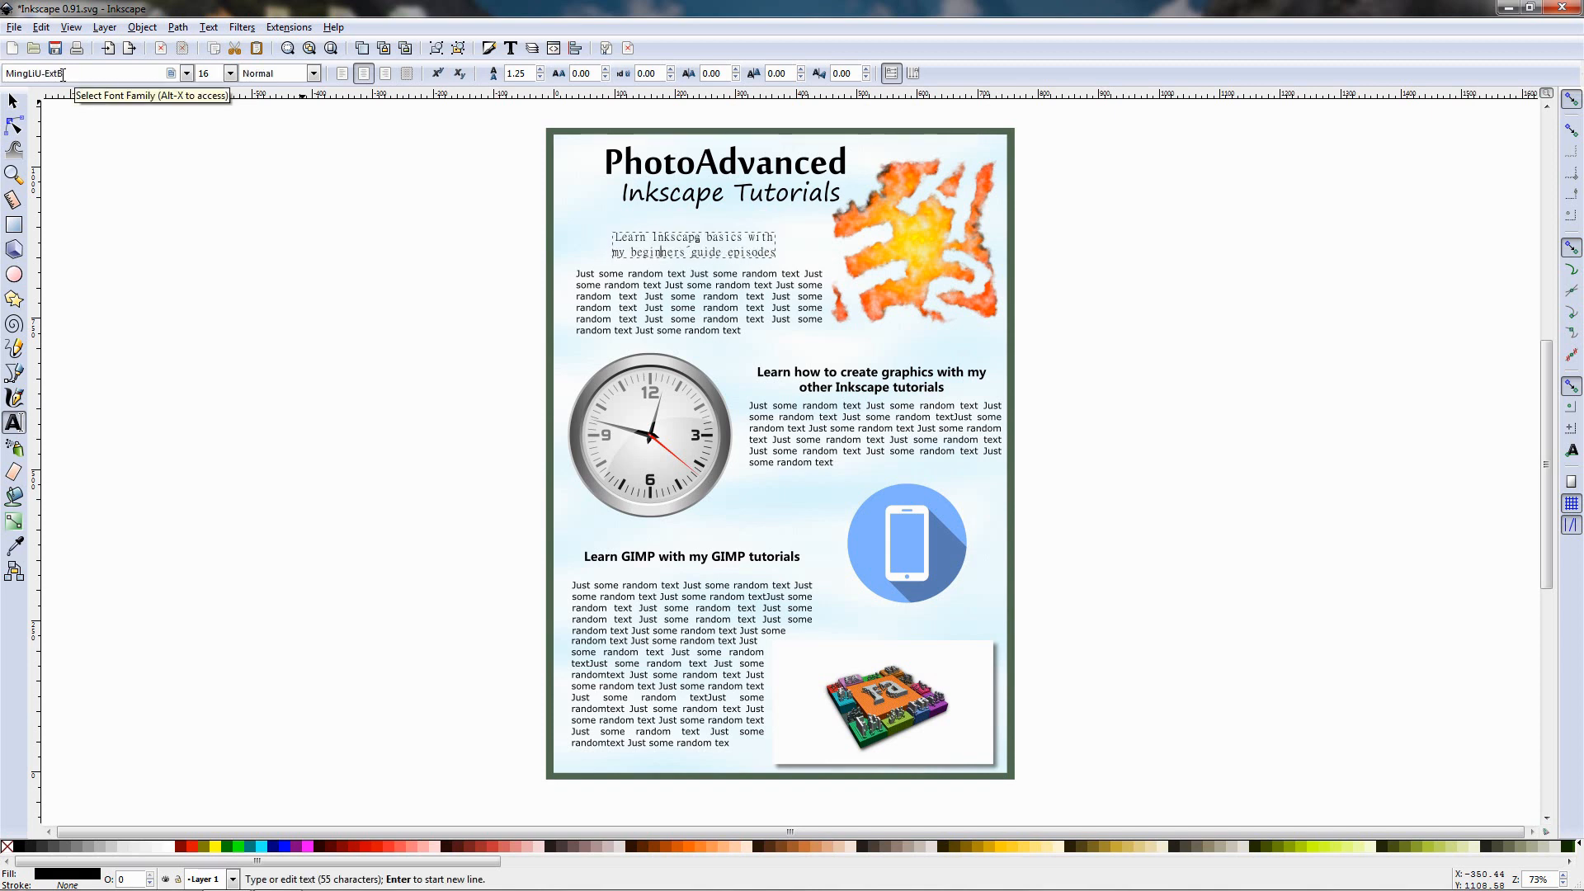
scroll(63, 75, down, 3)
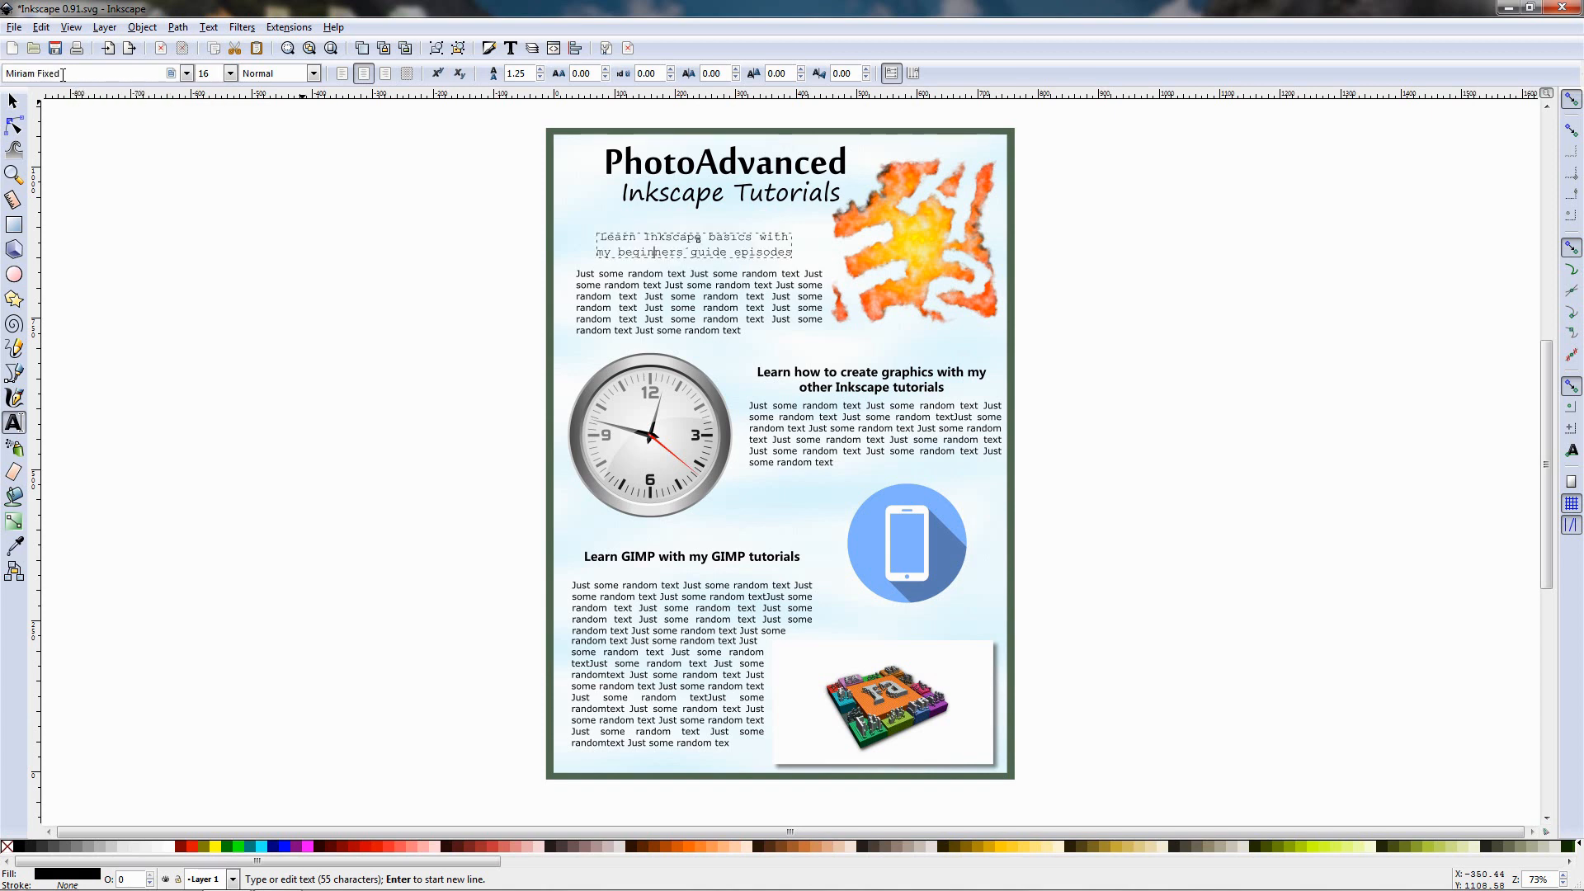
scroll(63, 75, down, 2)
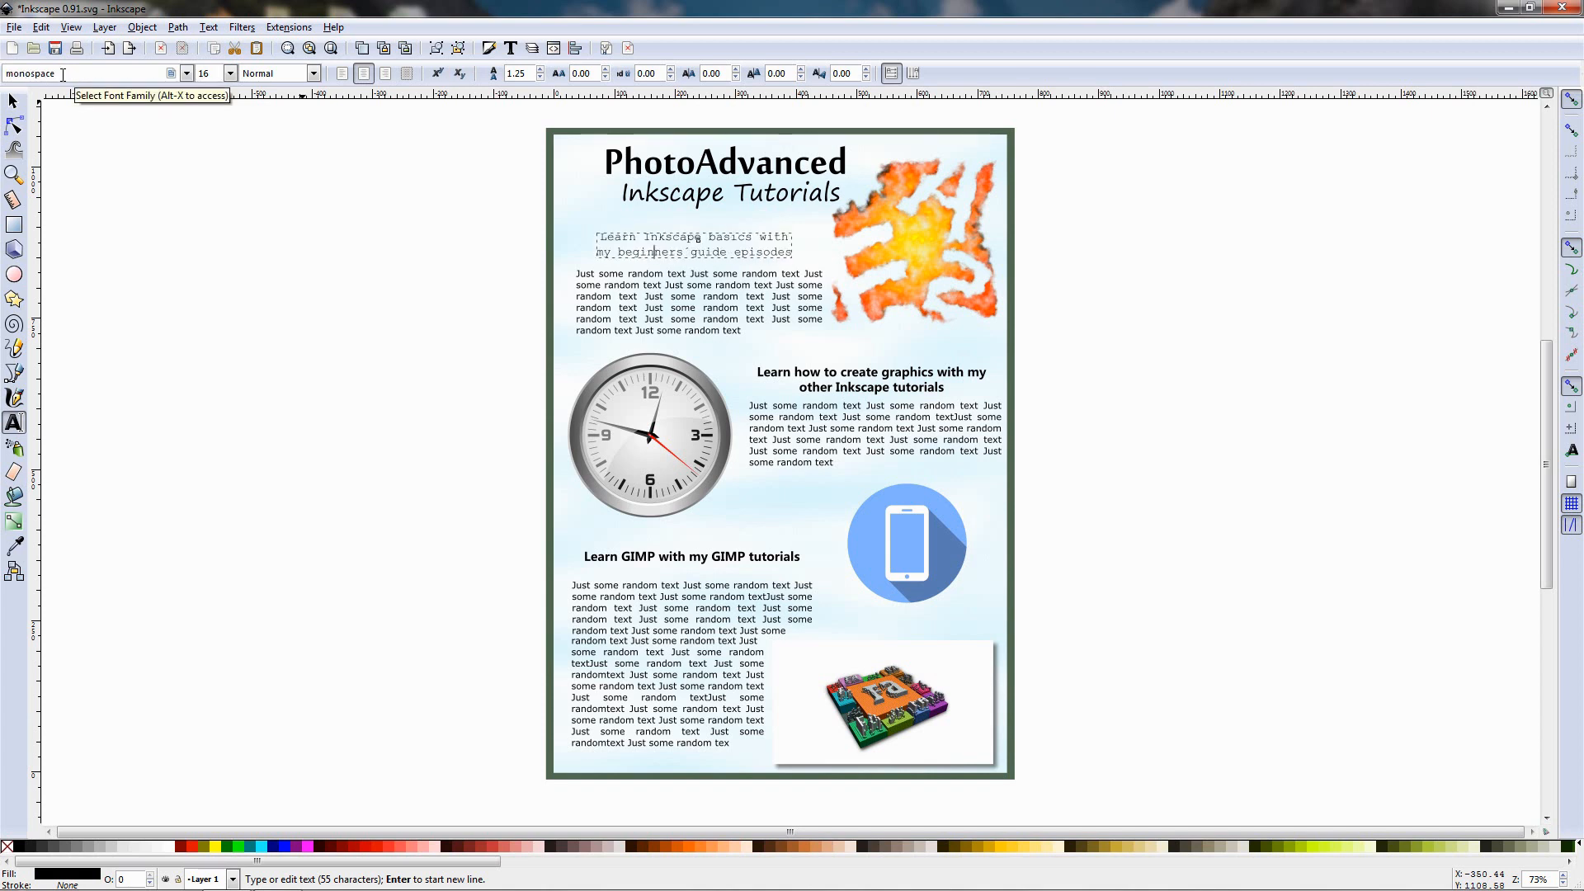
scroll(63, 74, down, 1)
scroll(63, 74, up, 6)
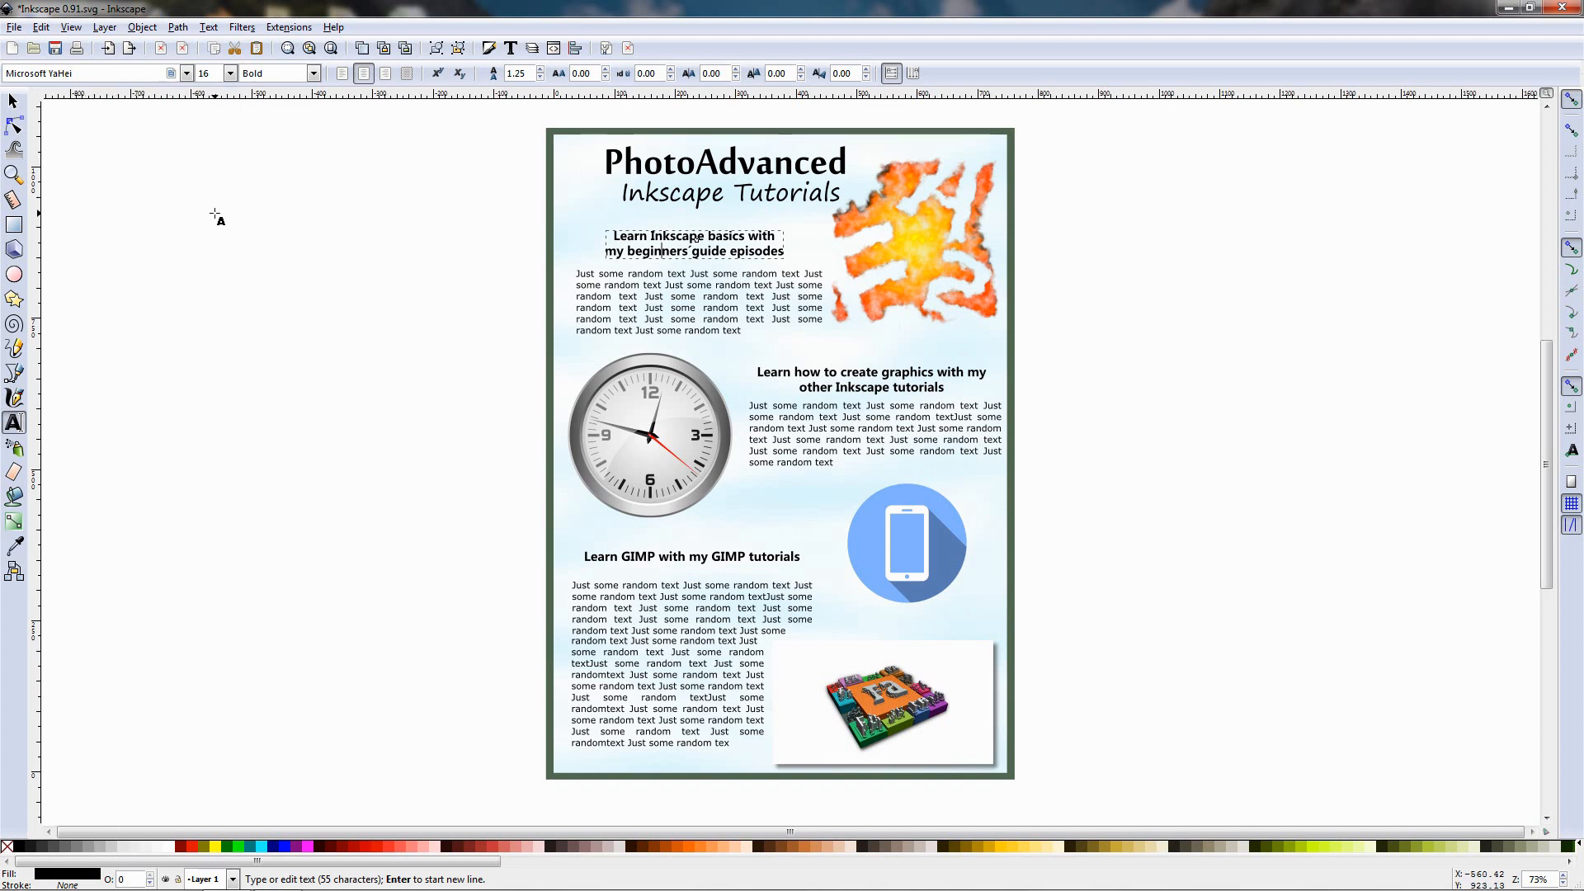
key(Escape)
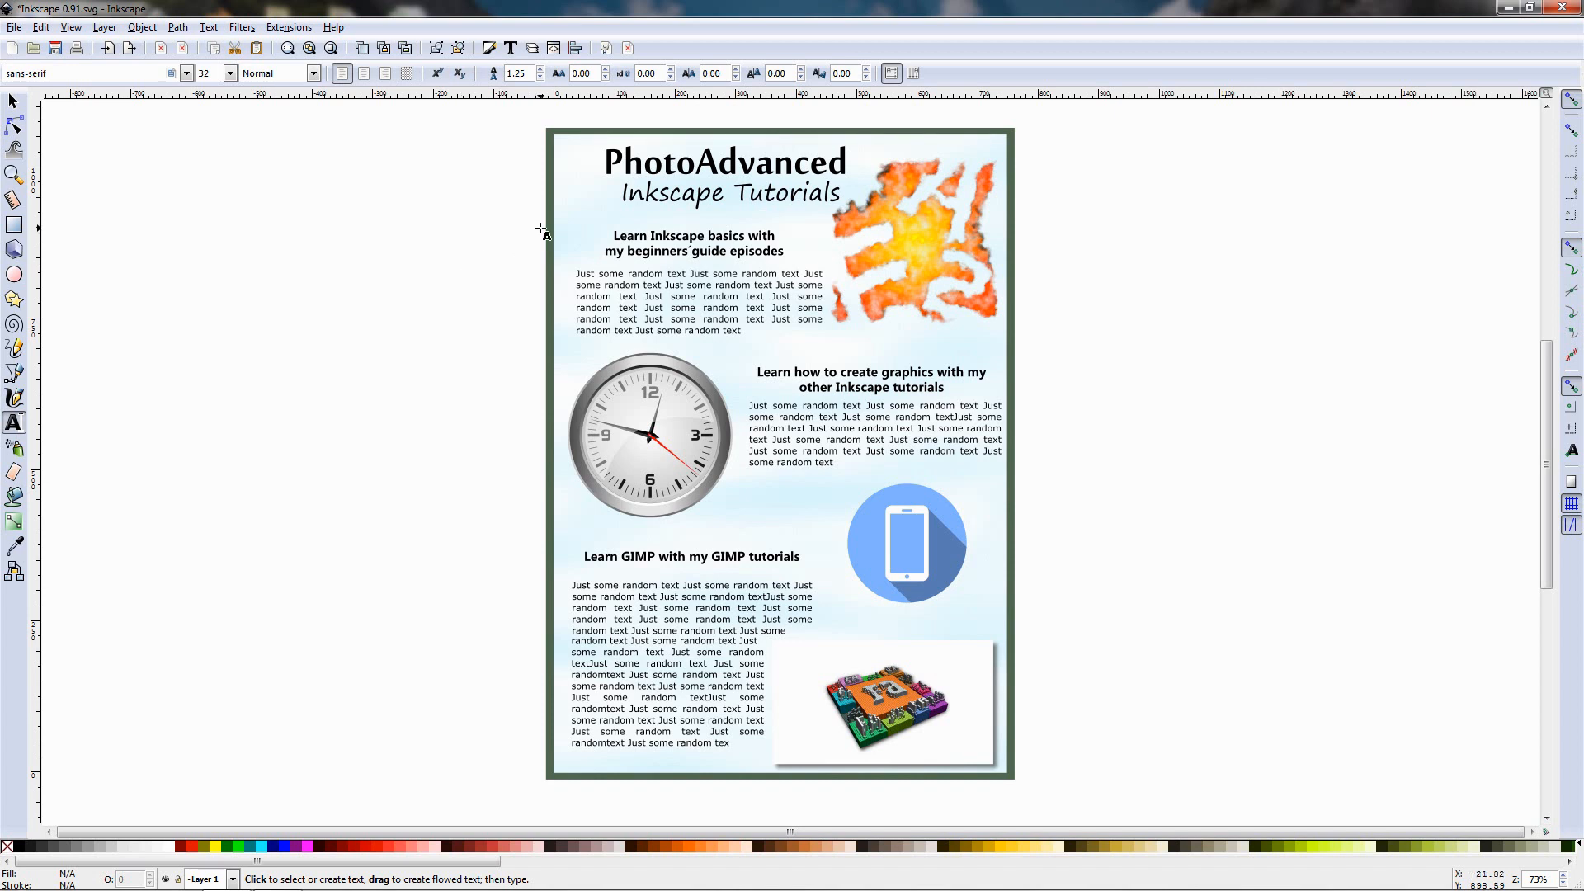
Step: Select all text sharing the "Learn Inkscape basics" heading's font family, try a wider text selection from the first paragraph, and clear the selection
click(661, 237)
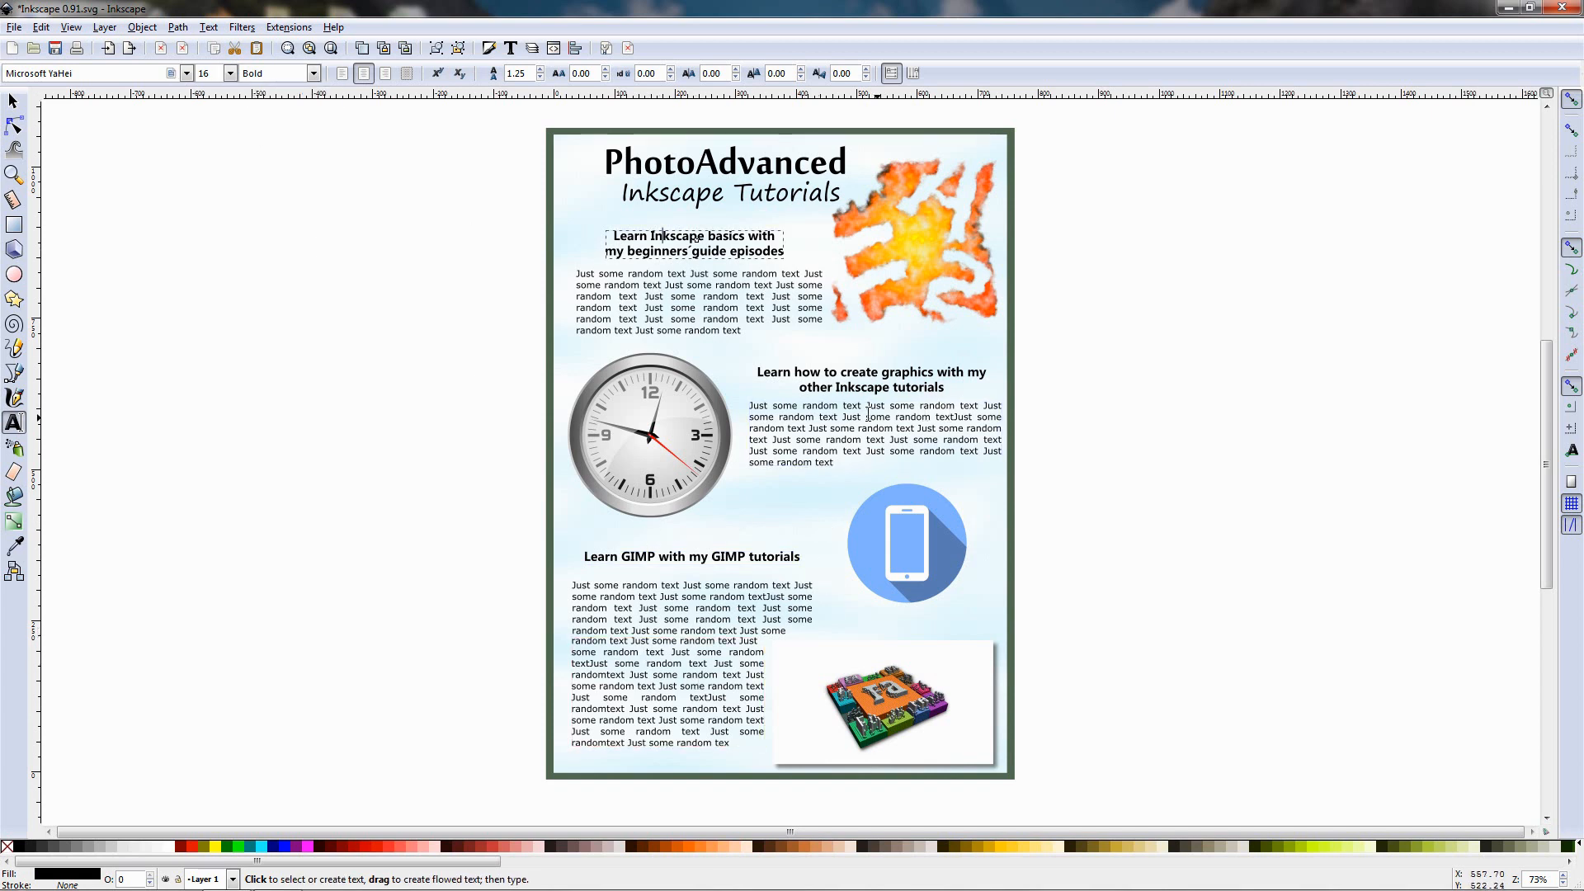
click(171, 76)
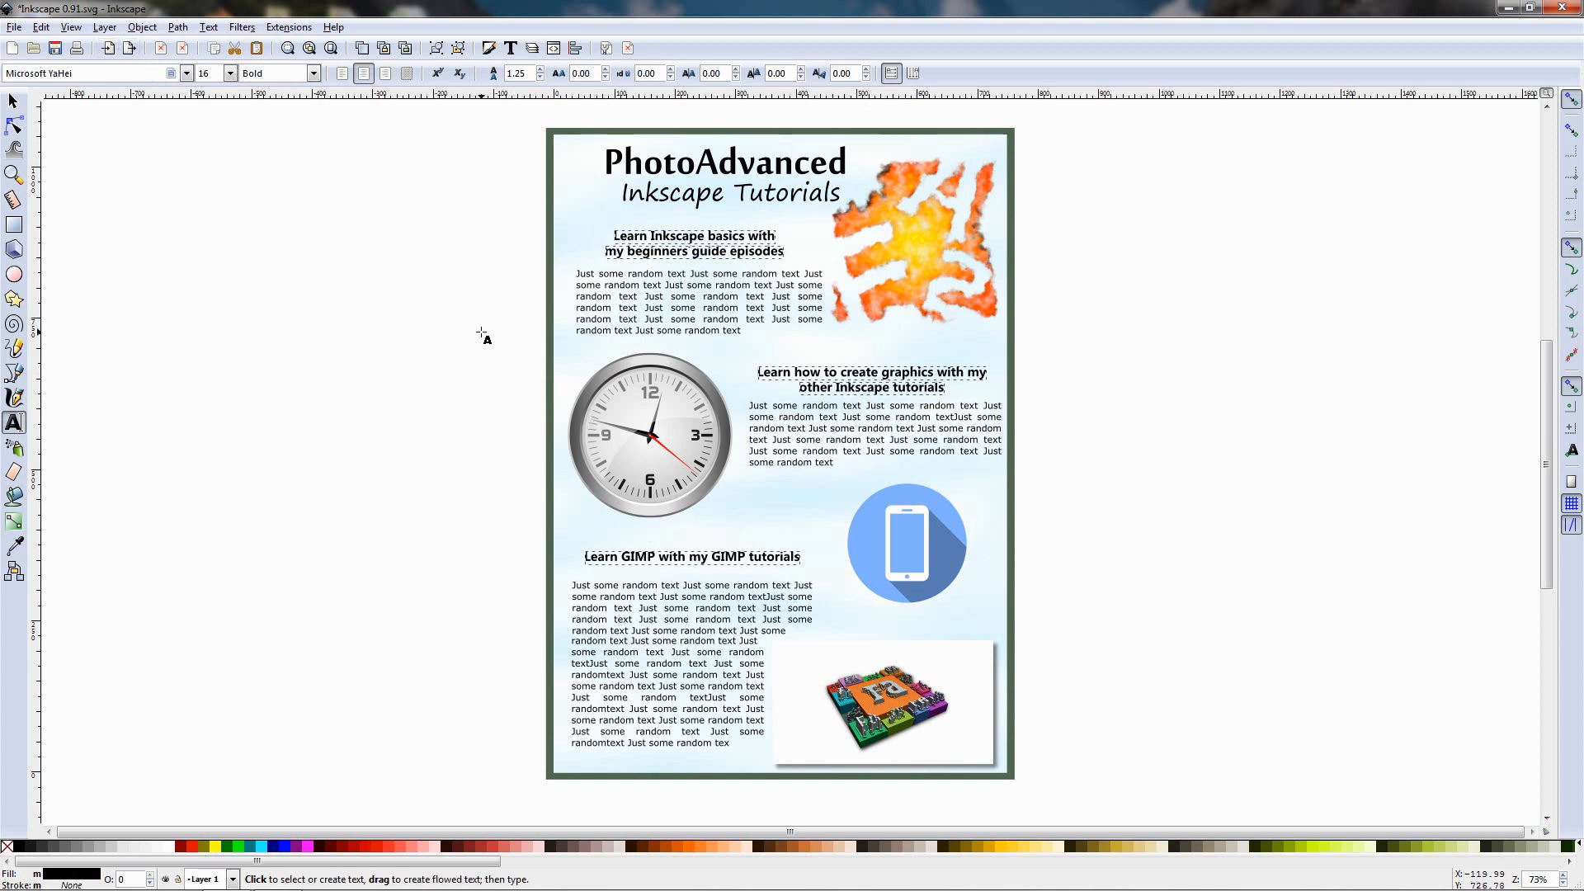
click(678, 297)
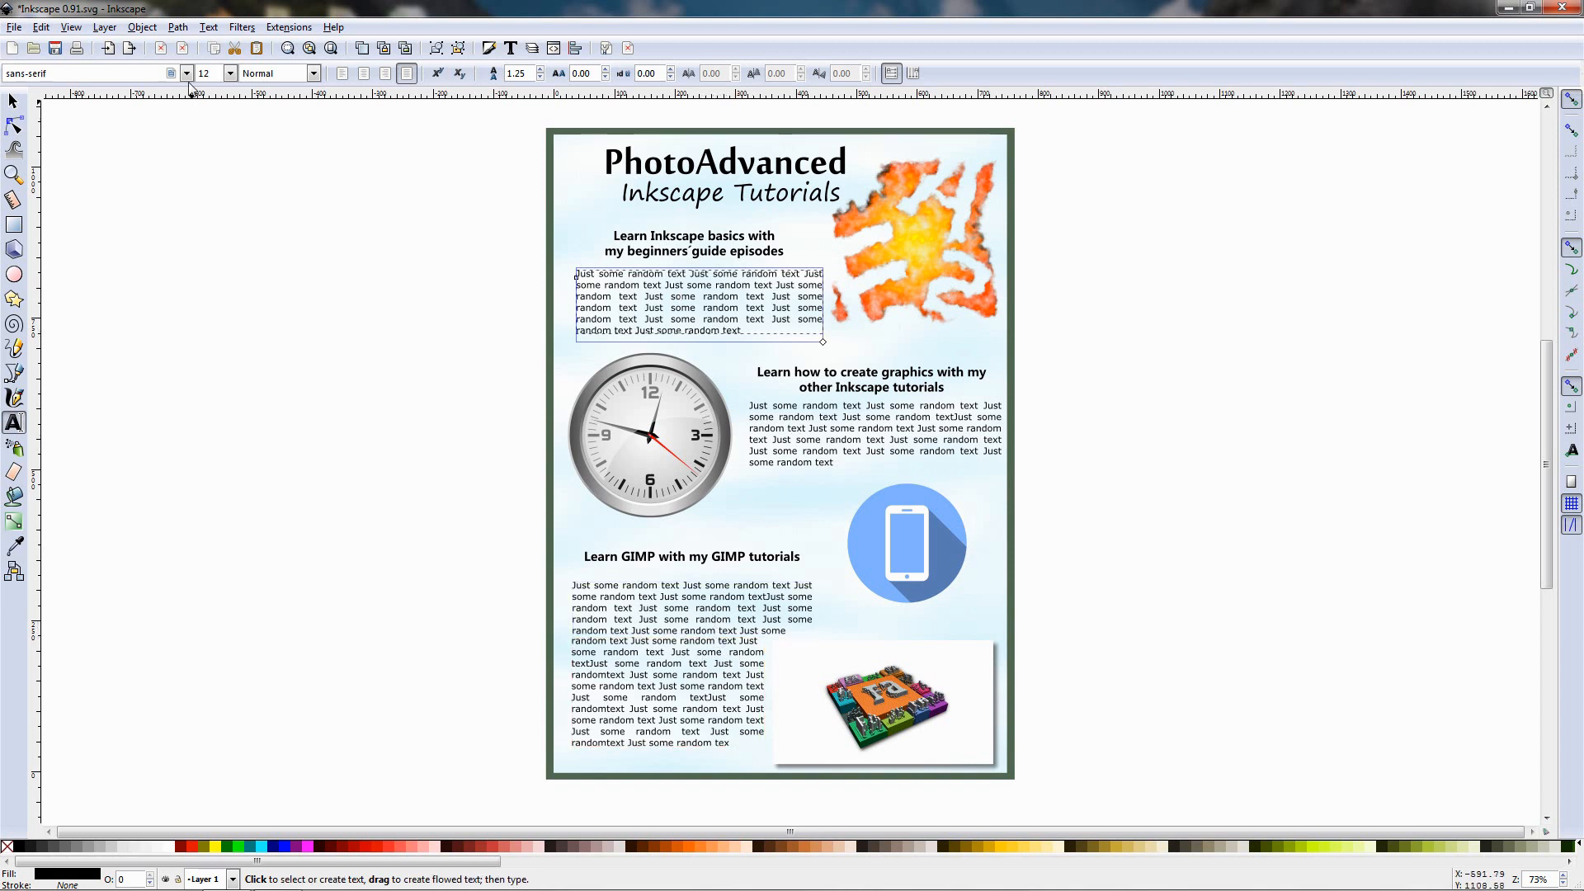
key(ctrl+a)
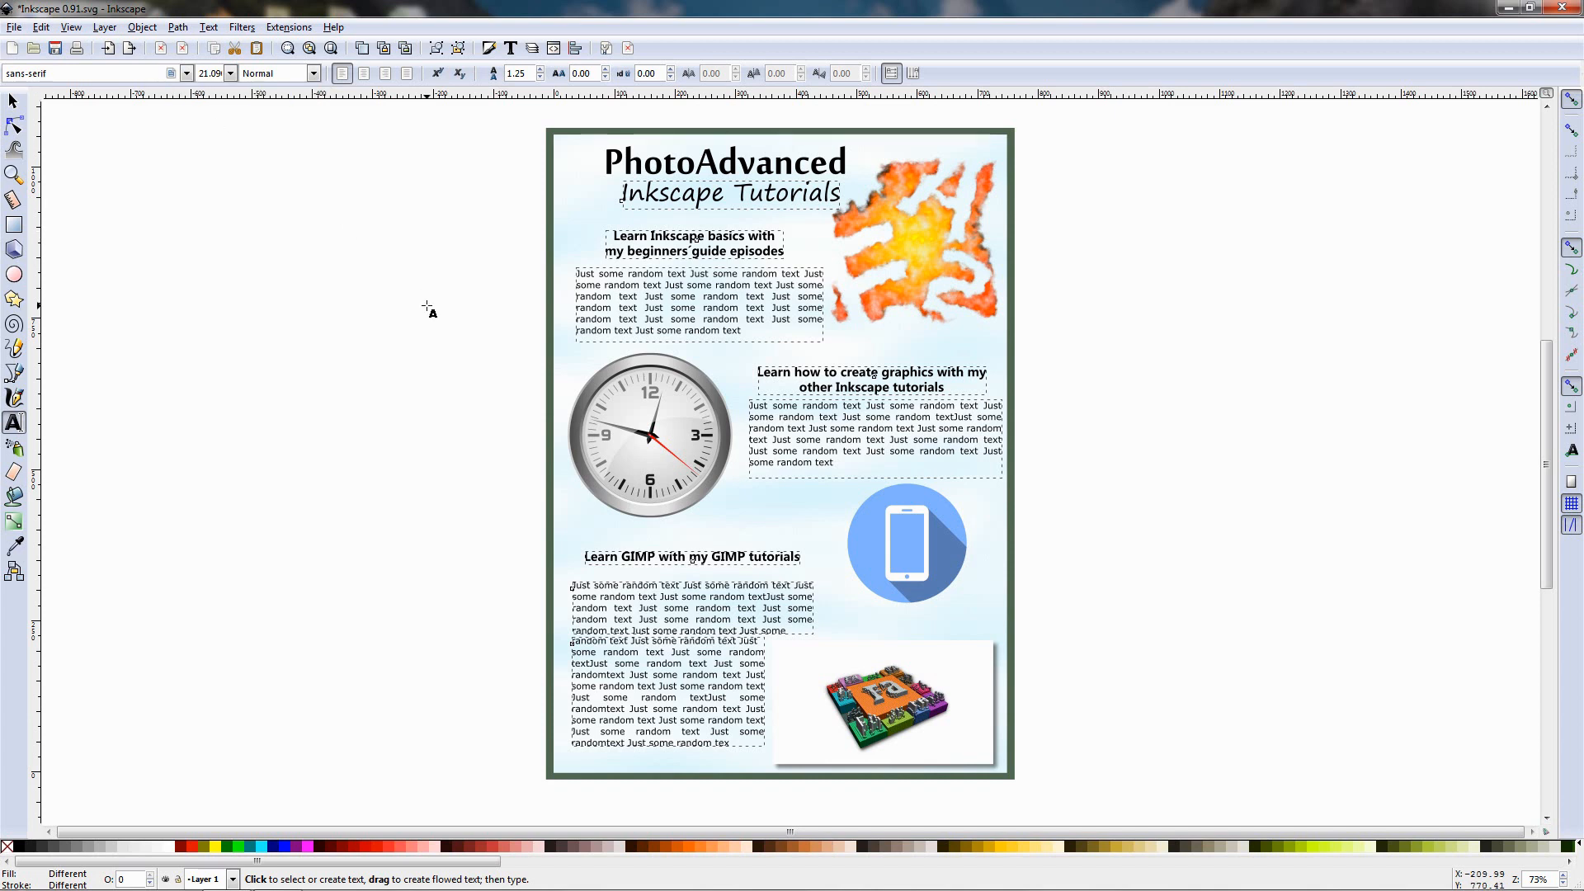
key(Escape)
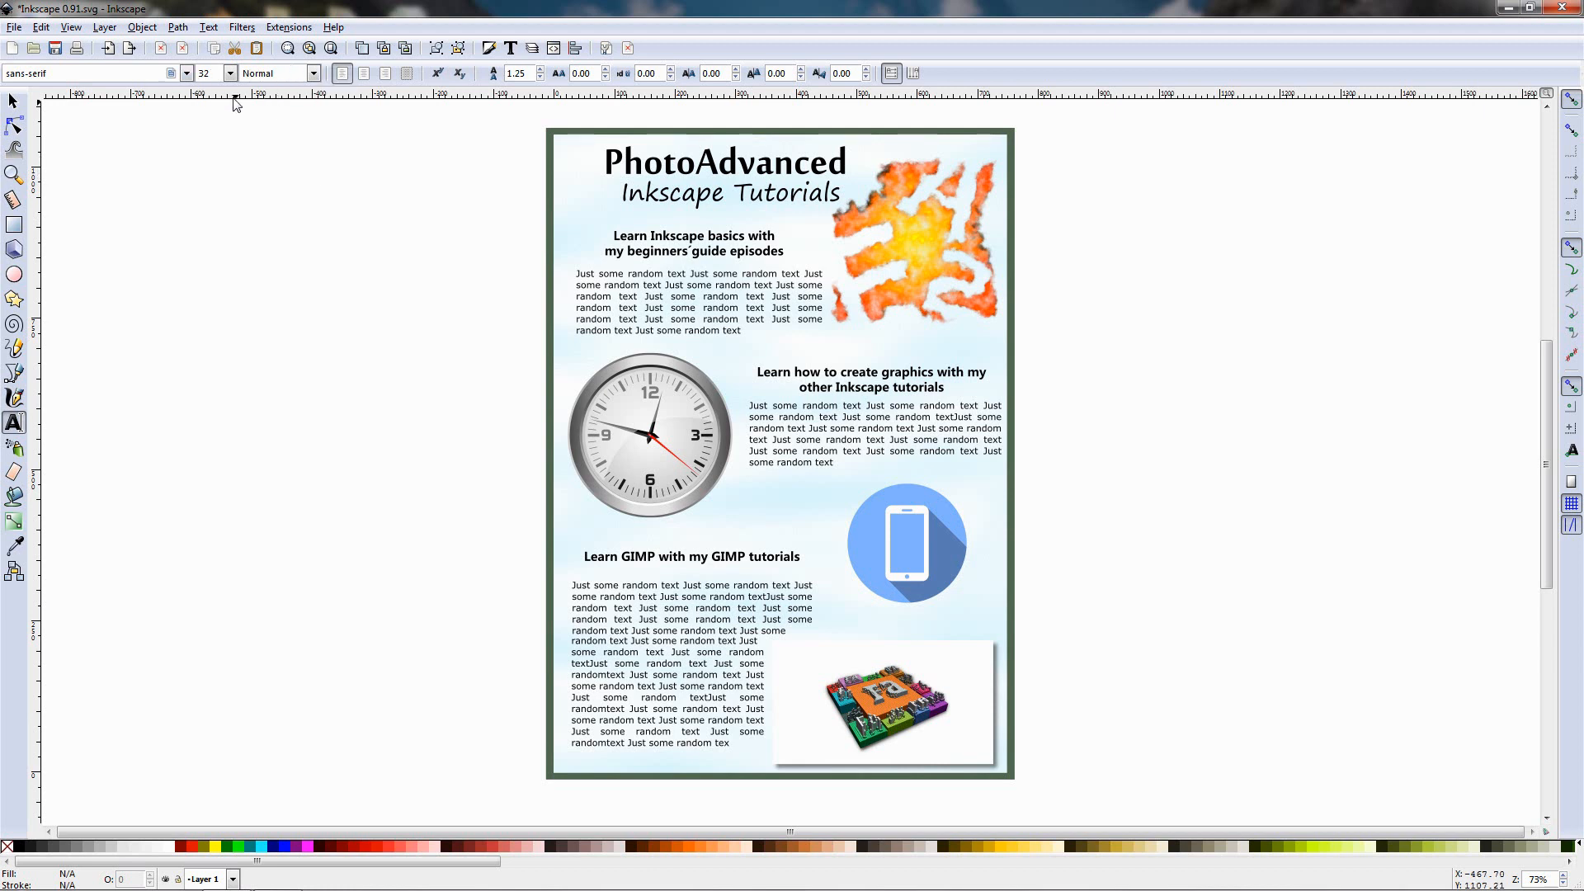
Step: Compare the font styles offered for the "Learn Inkscape basics" heading with those offered for the paragraph below it
click(665, 249)
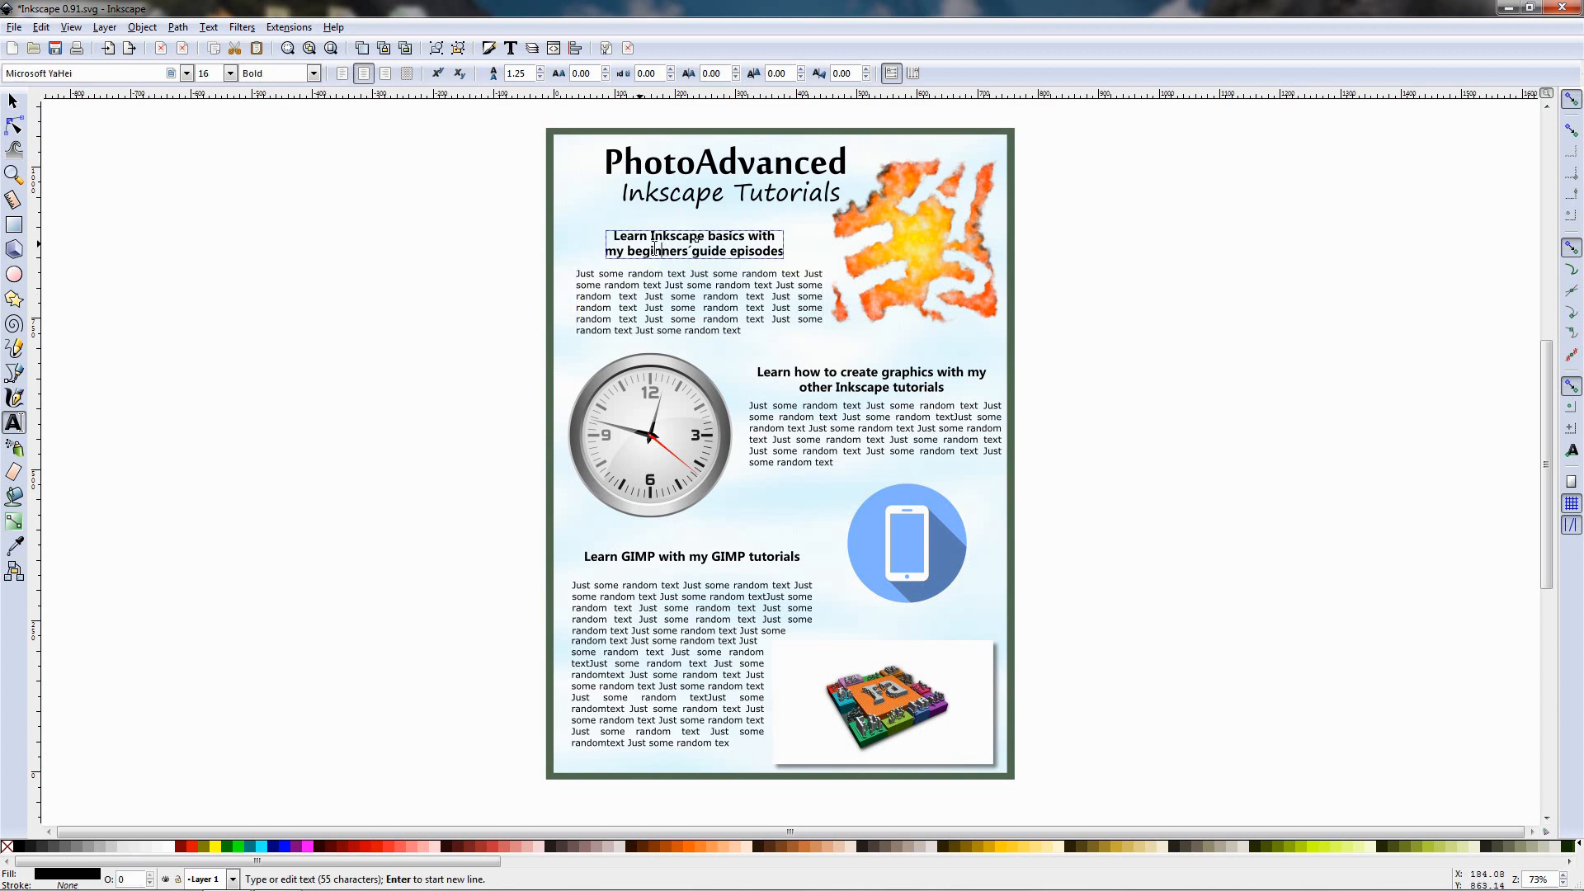
click(314, 74)
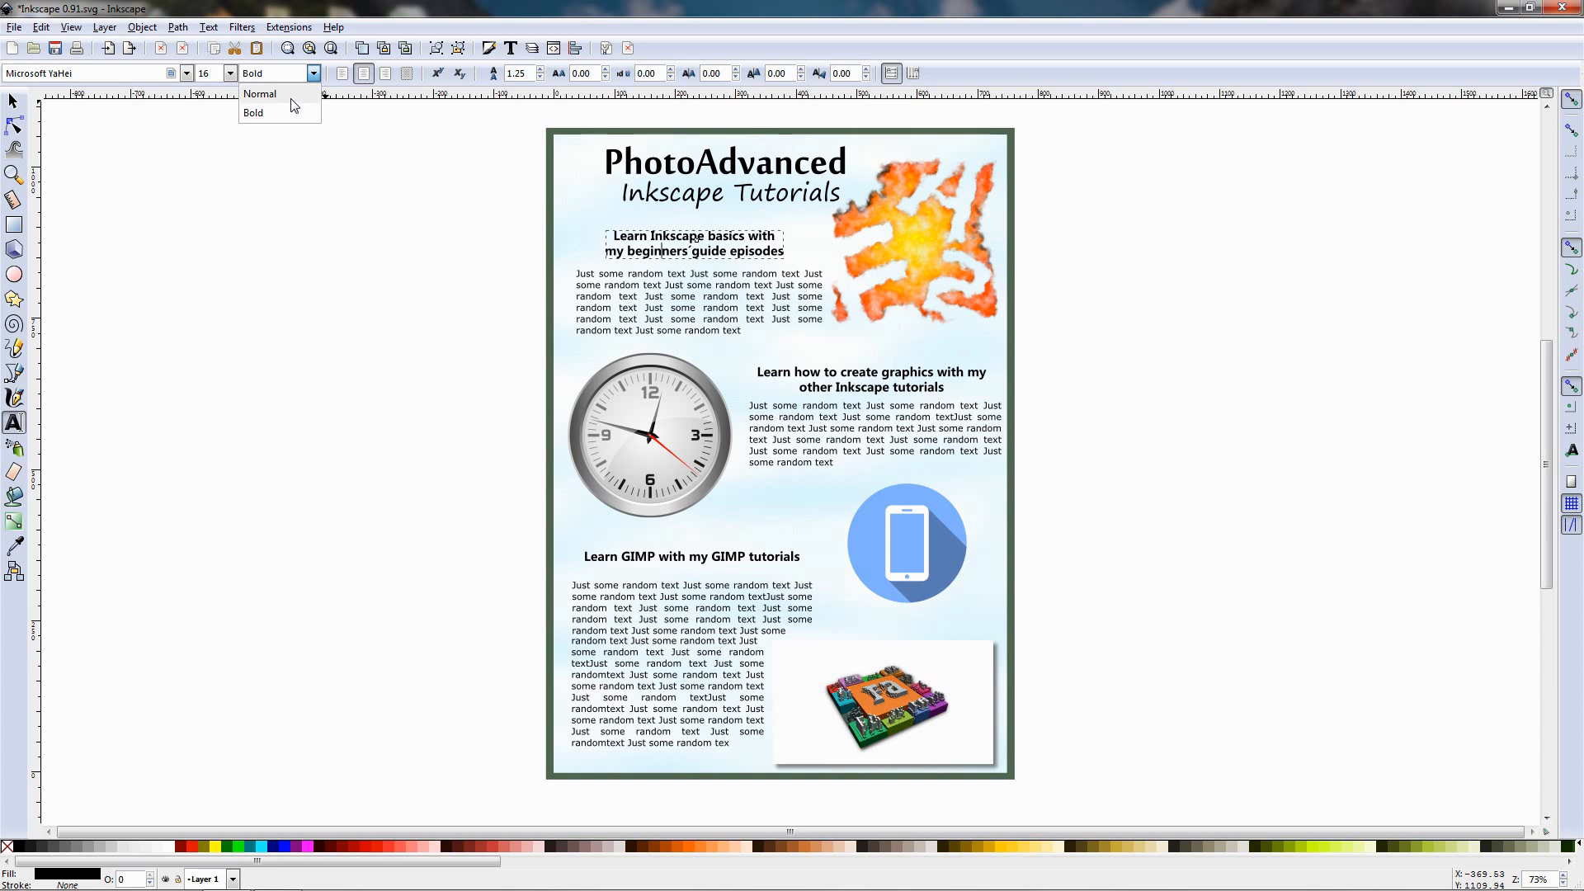
click(729, 320)
click(682, 320)
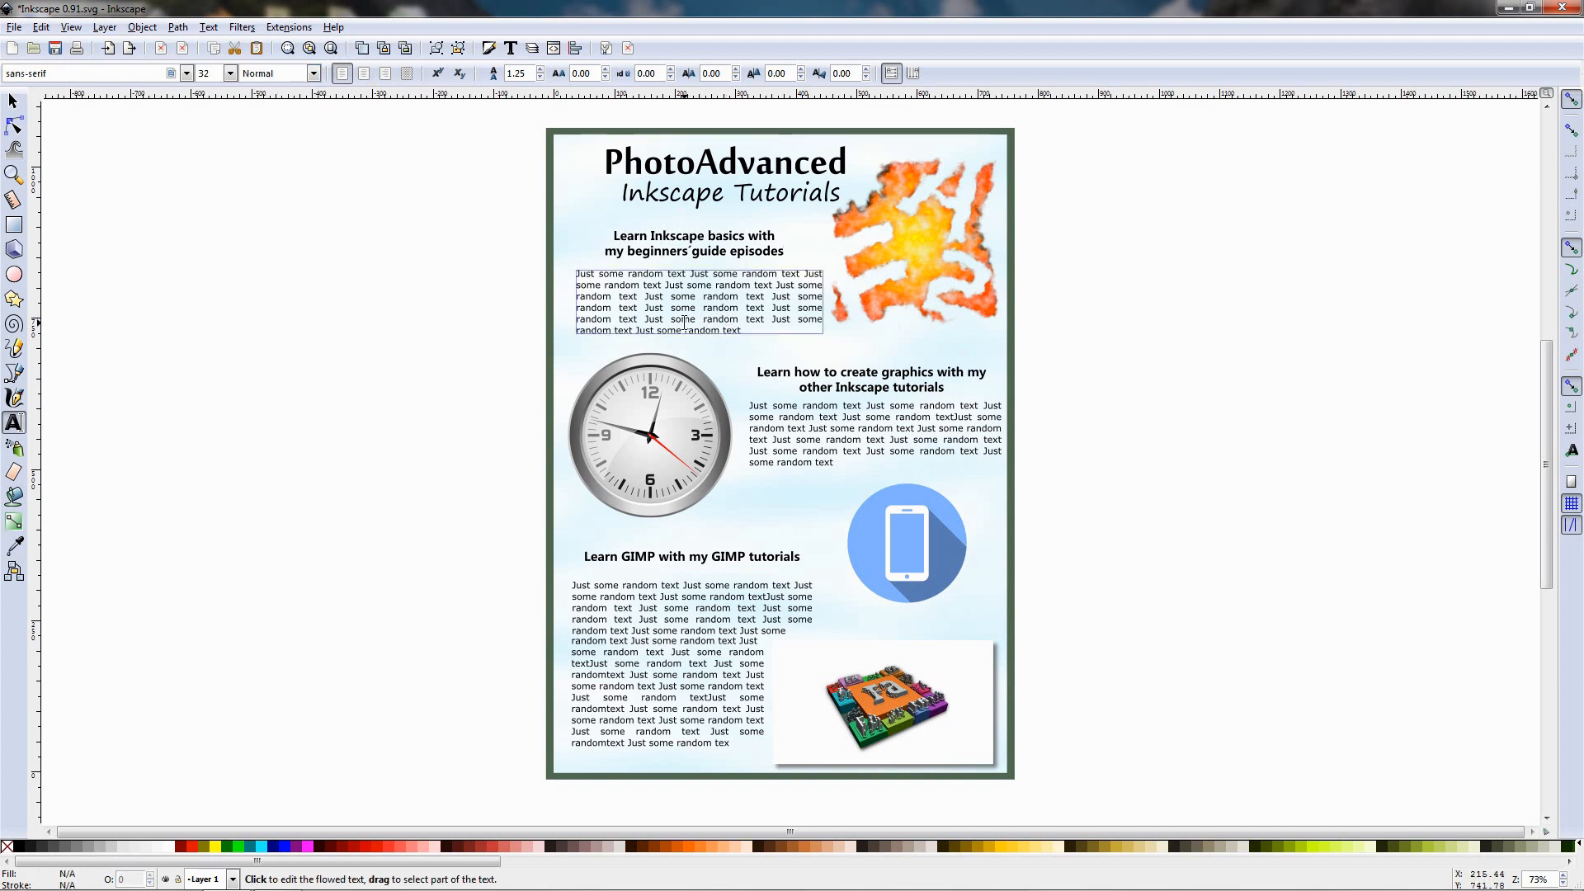
click(314, 74)
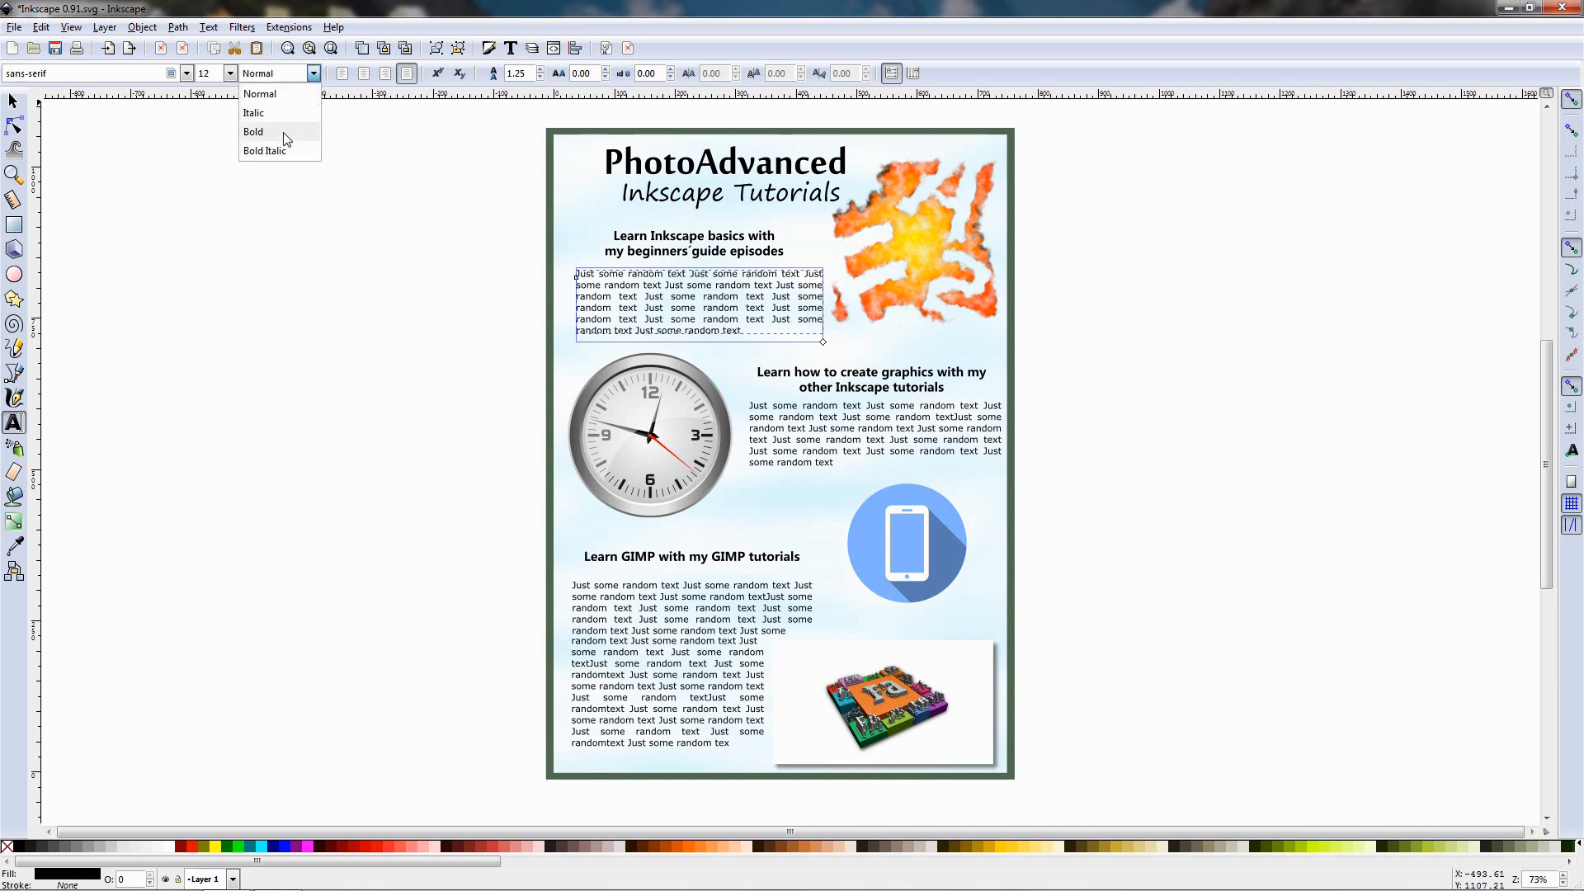
click(435, 167)
click(280, 402)
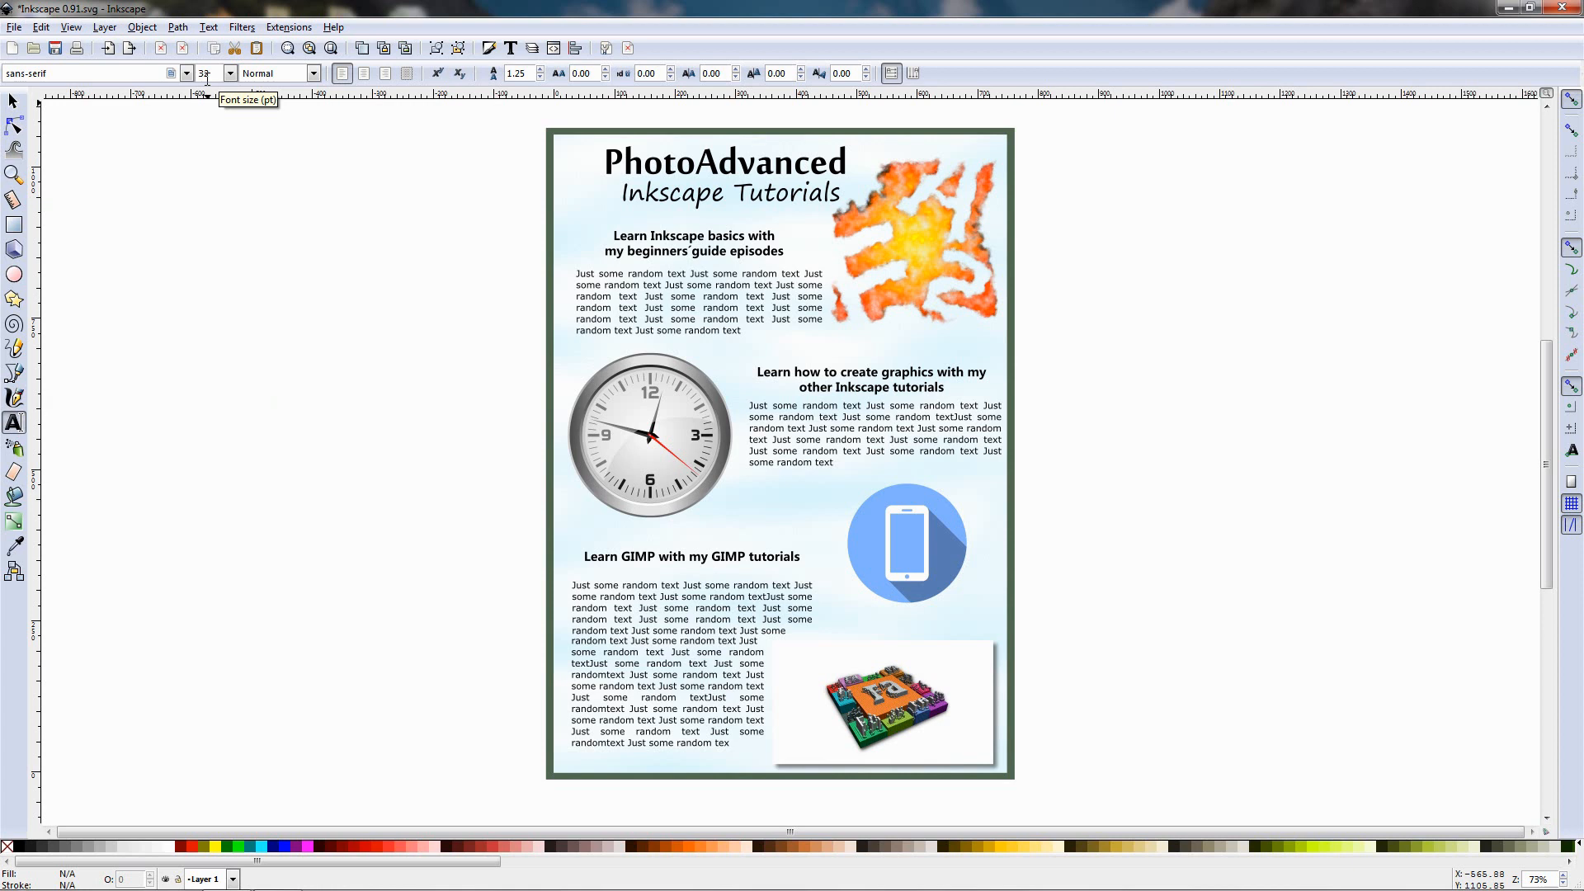
Step: Examine the text size unit types offered in the Text tool preferences and close the preferences unchanged
click(627, 49)
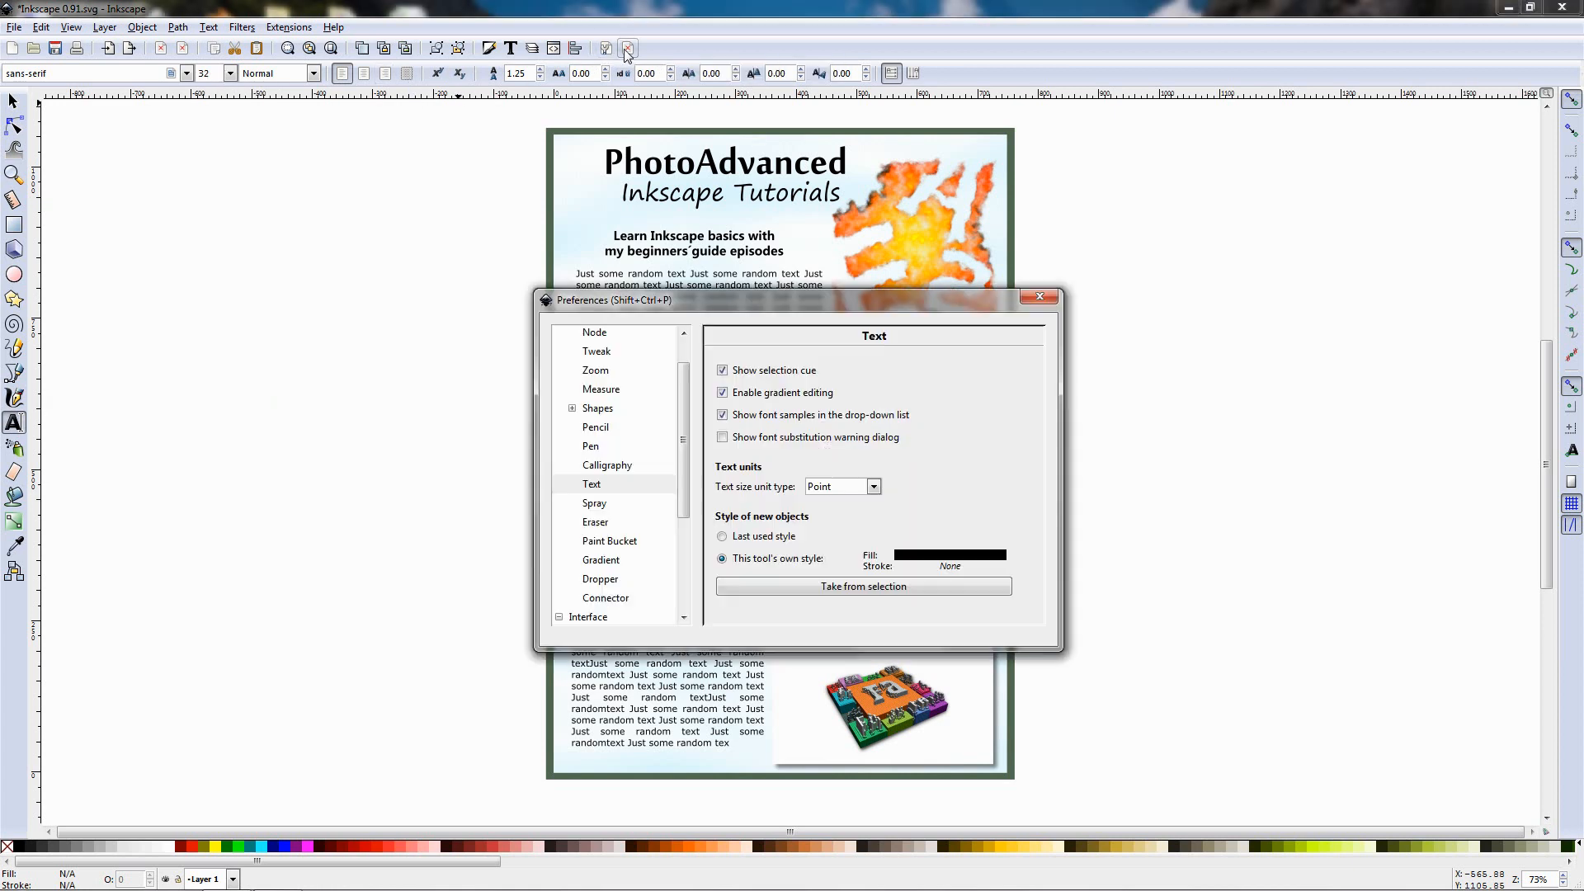
click(600, 466)
click(597, 484)
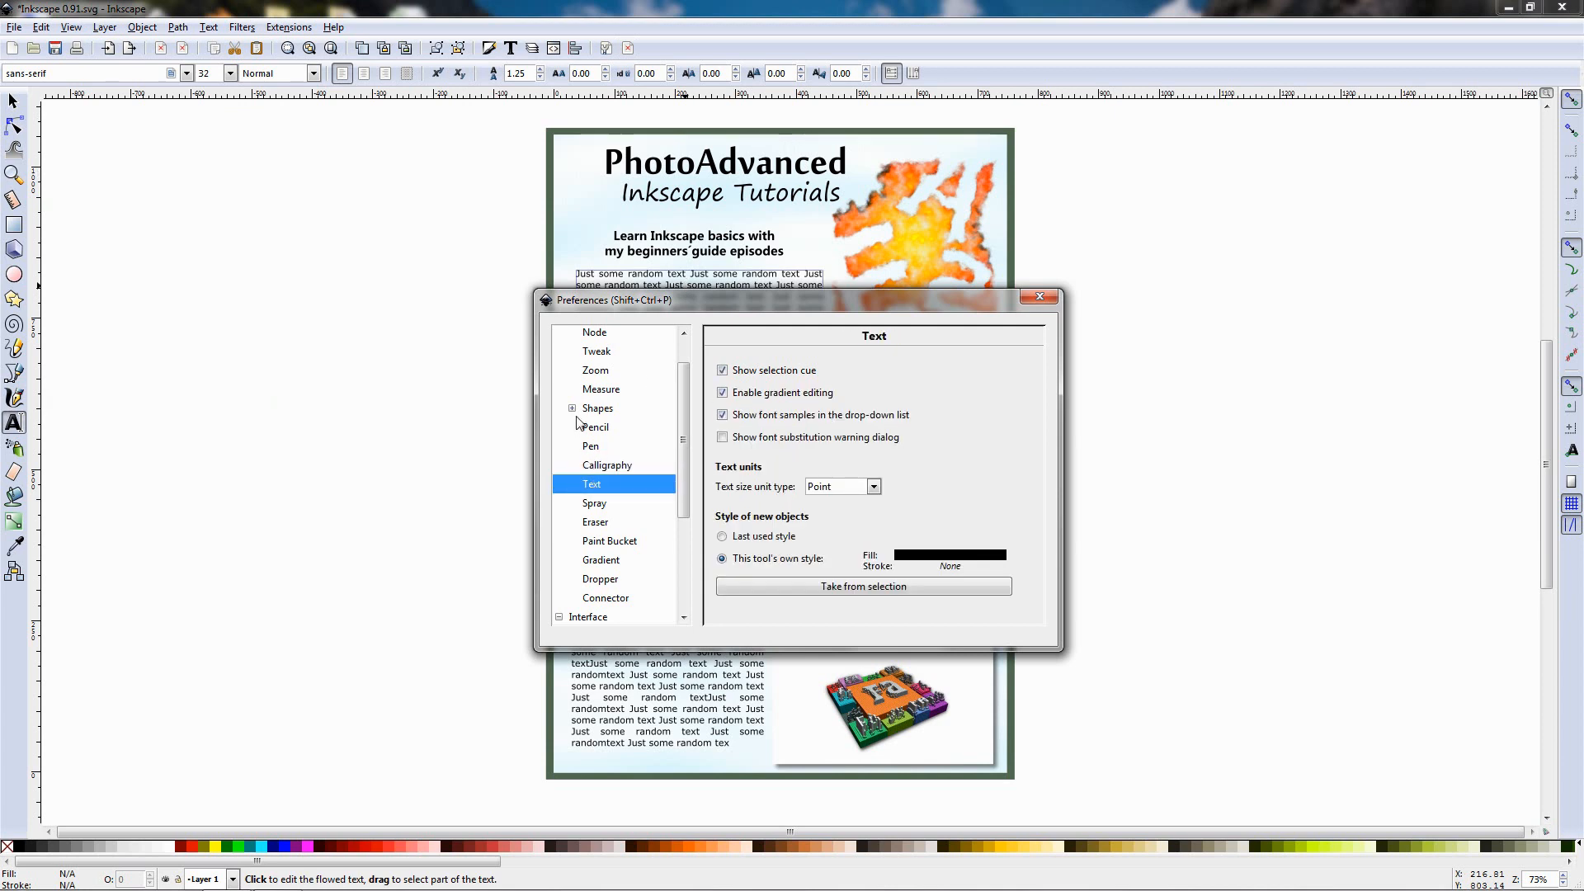
scroll(584, 417, up, 1)
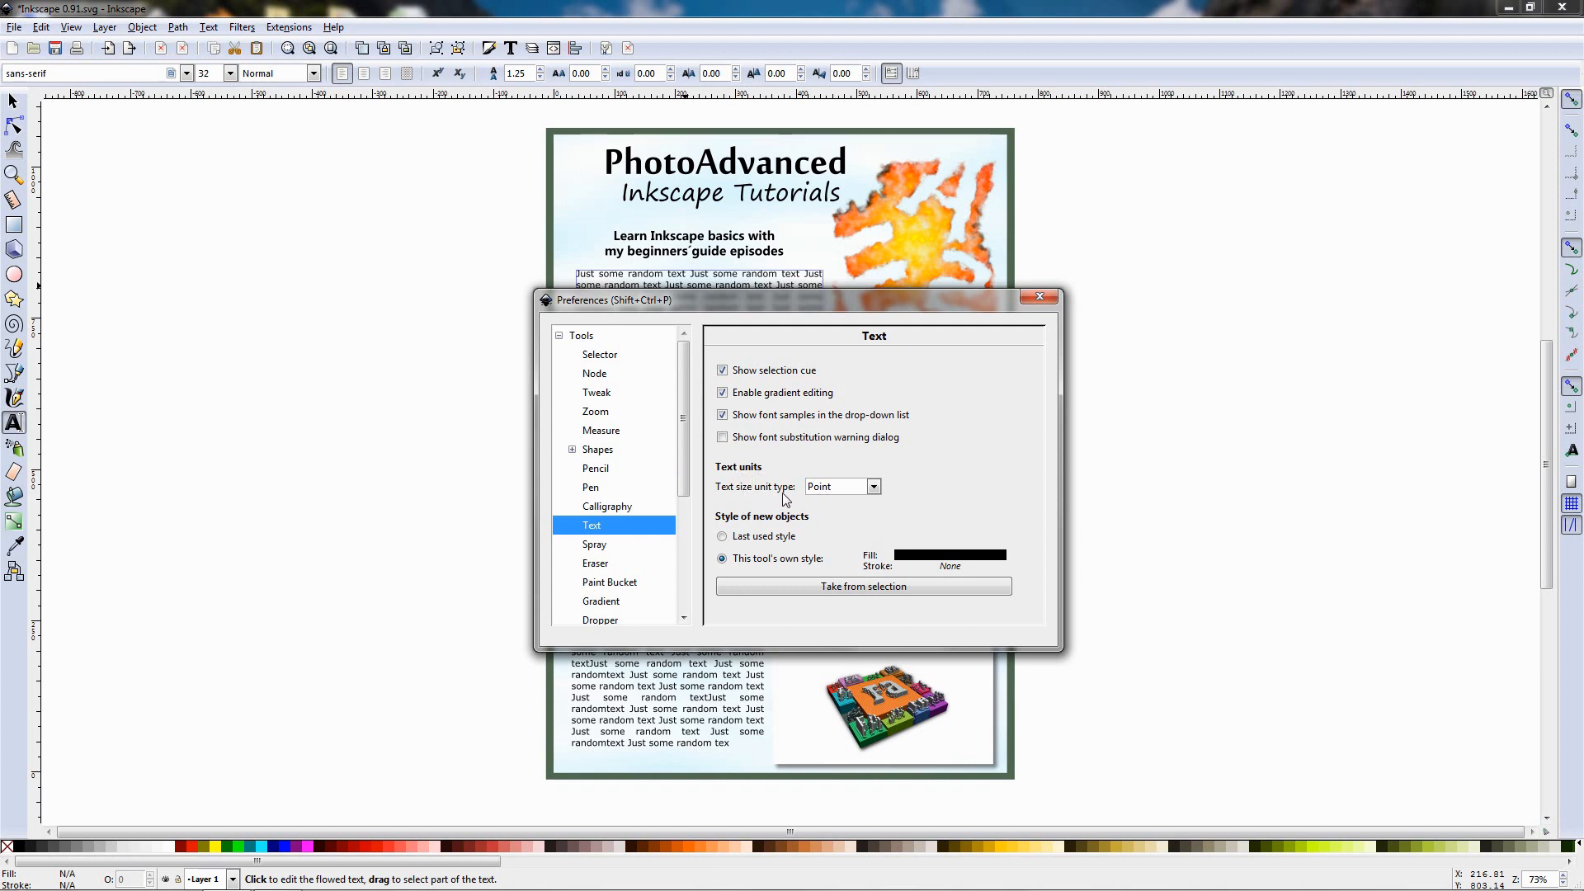
click(873, 487)
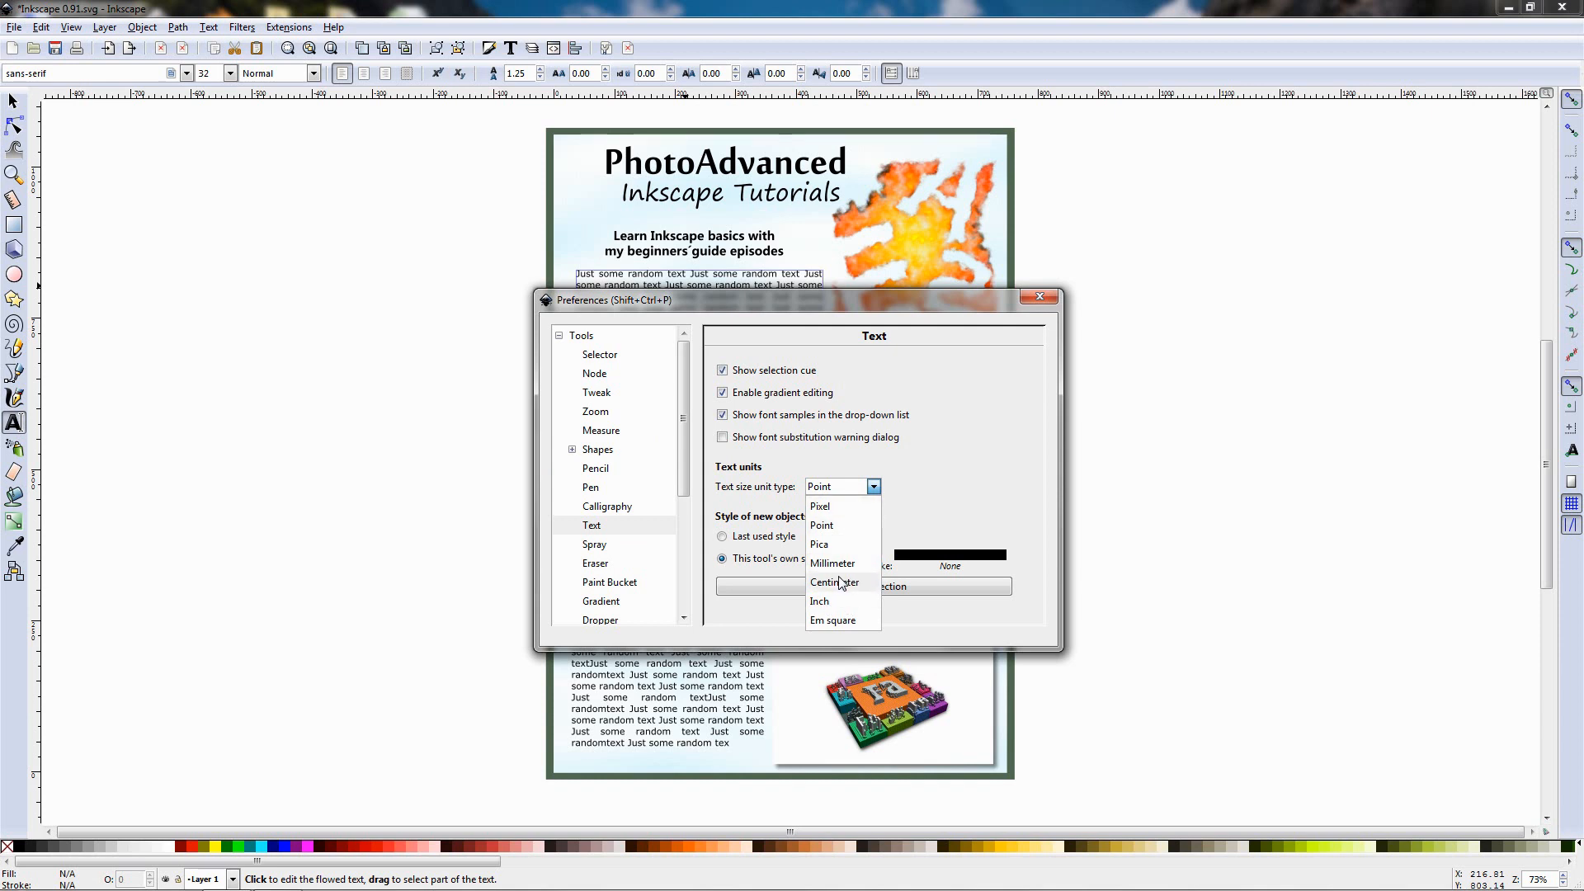
click(1038, 299)
click(1038, 299)
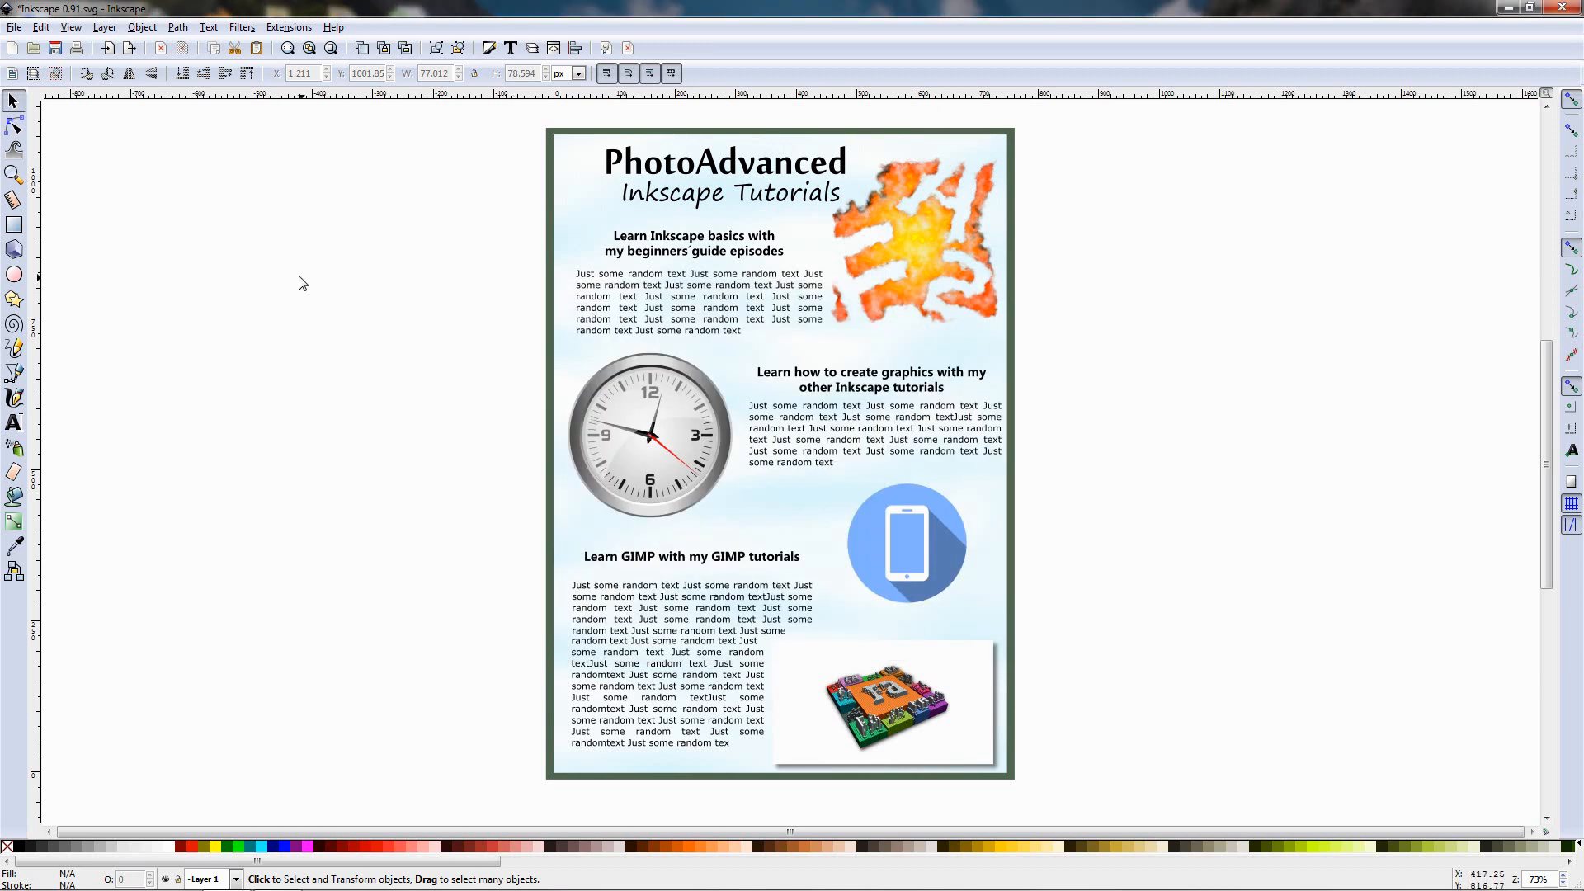
Step: Create two separate text objects reading "test" and "text" side by side on the empty canvas beside the page
click(15, 423)
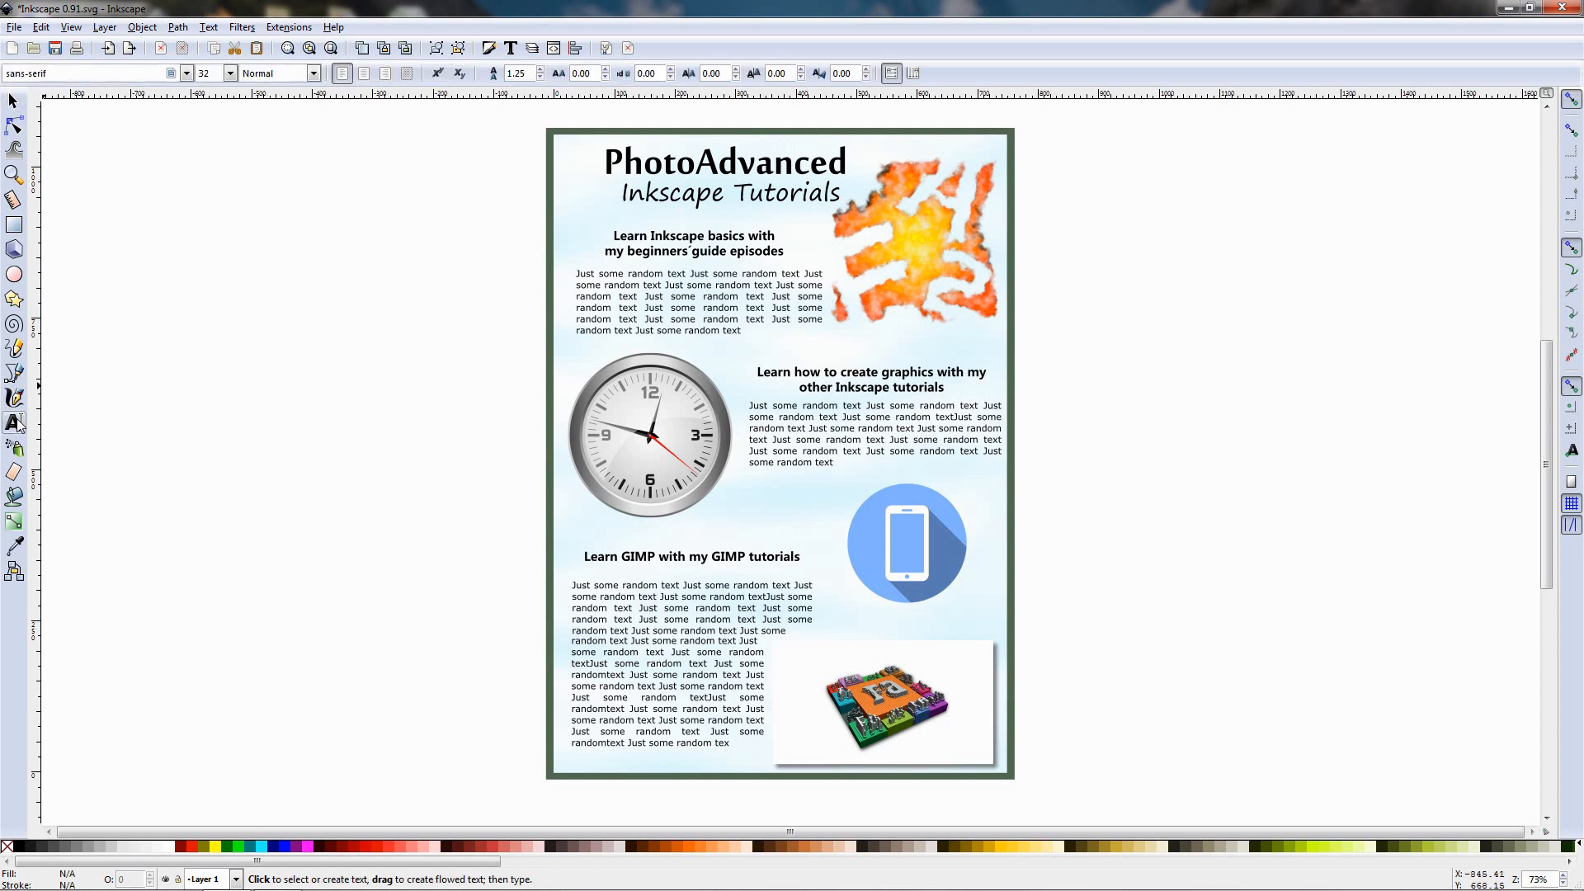
click(150, 361)
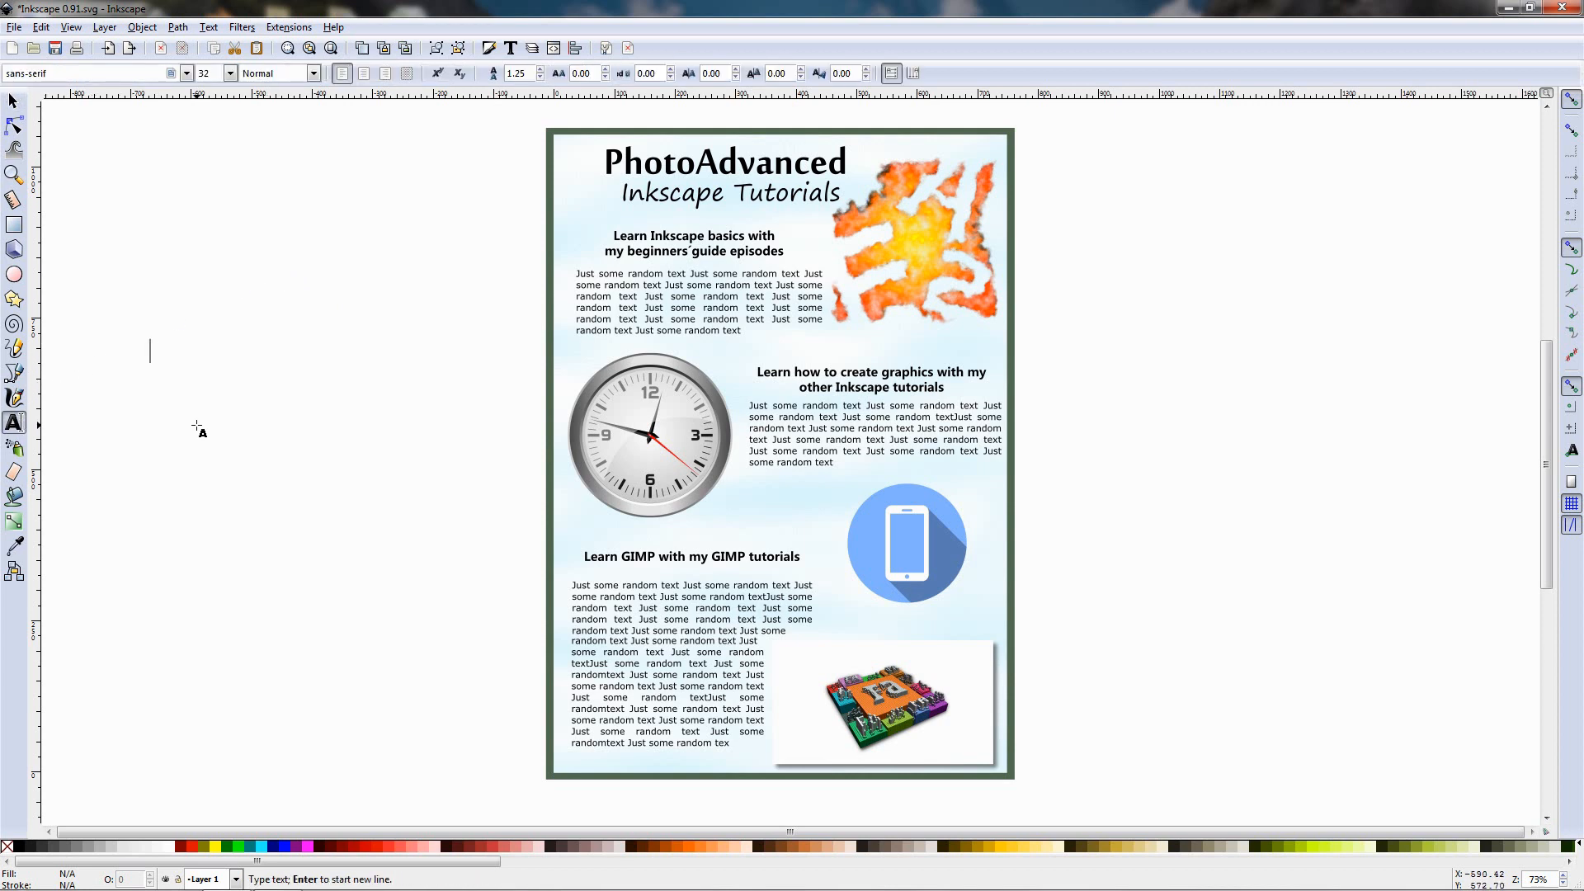
text(test)
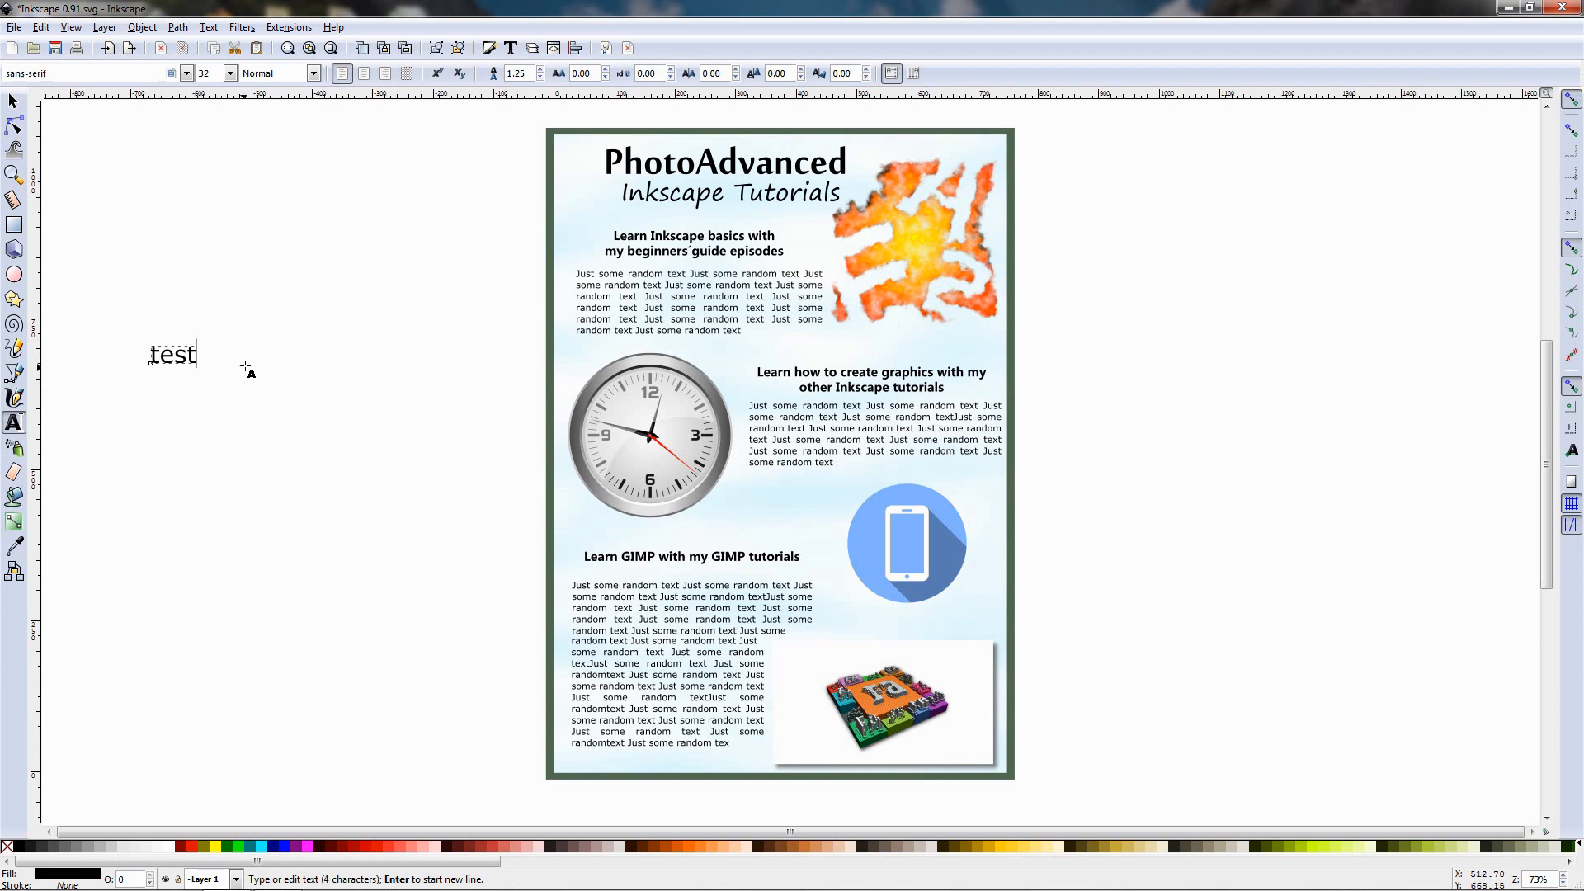
click(261, 360)
text(text)
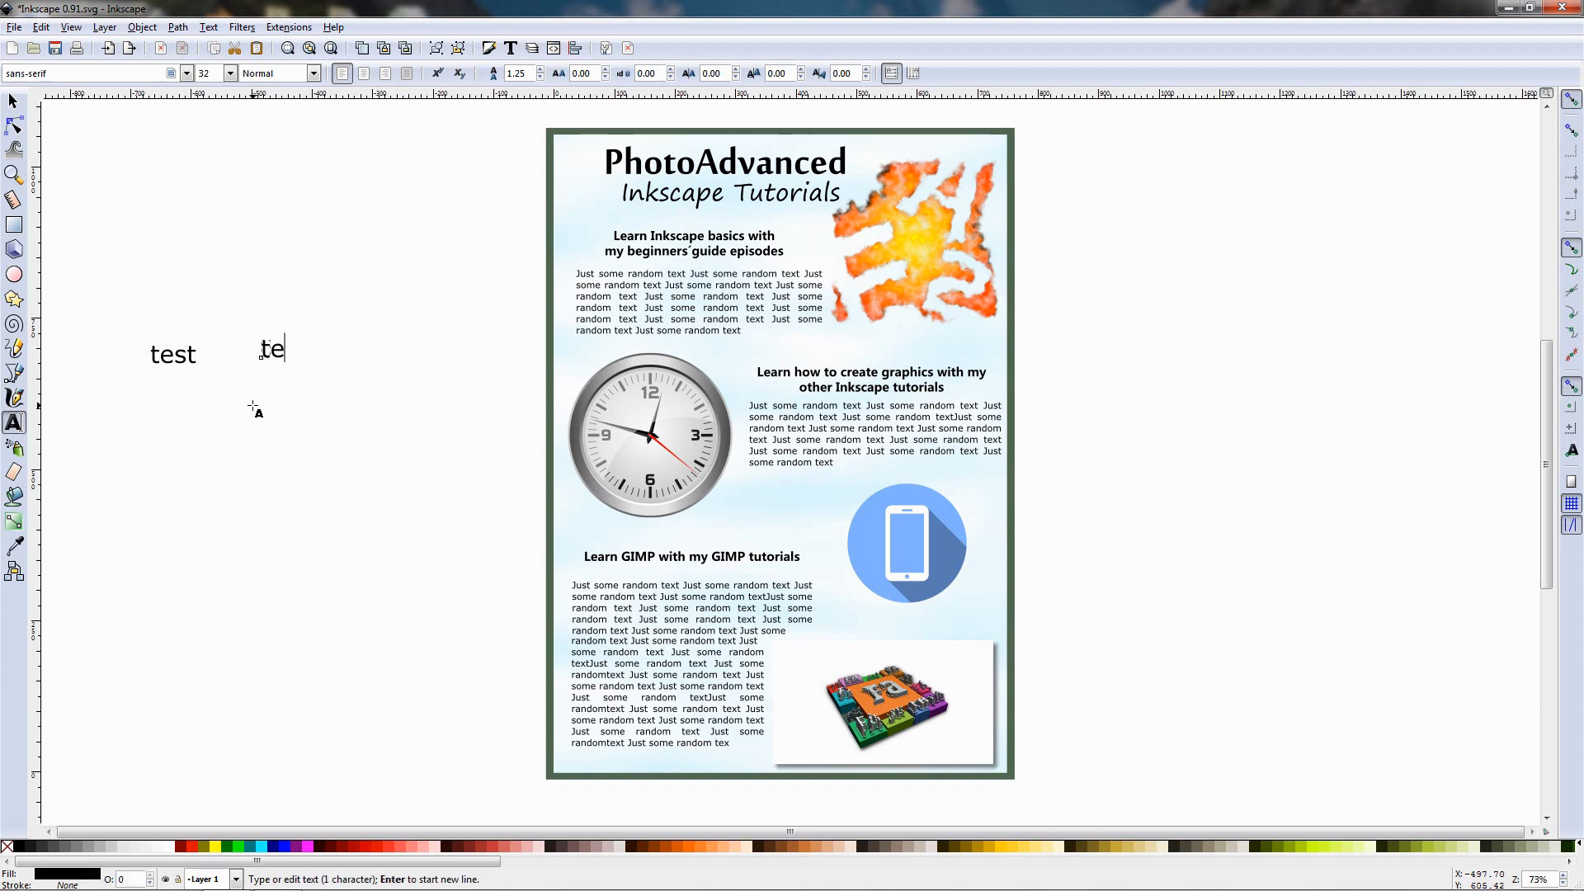
Step: Merge the "test" and "text" objects with the Merge text extension, using Left to right direction, Left and Top points, and Keep style
click(13, 100)
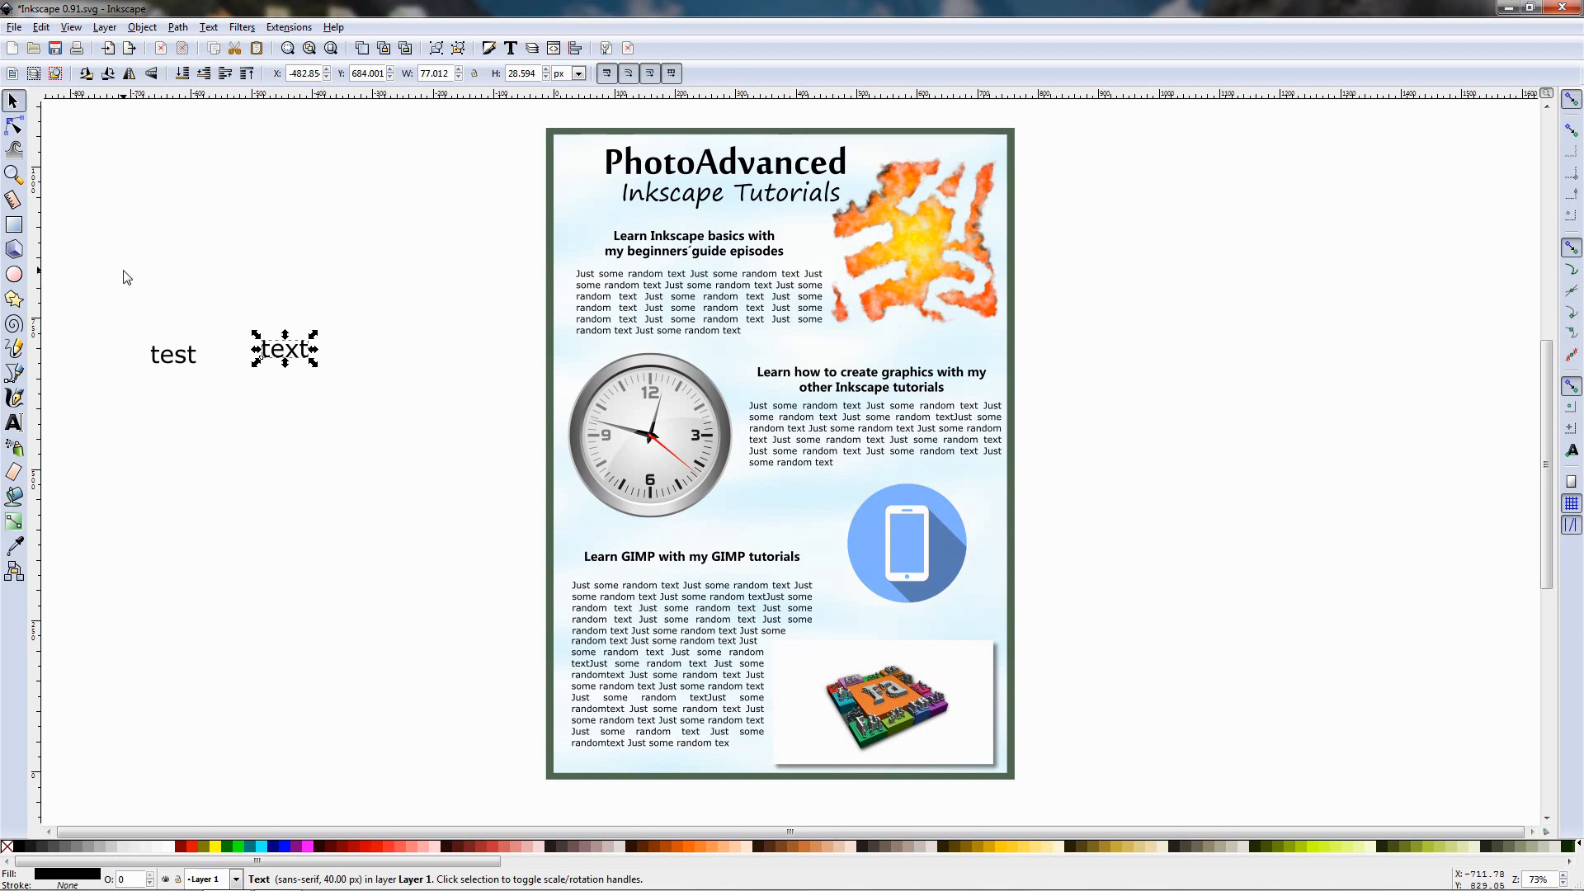
drag(91, 244, 394, 446)
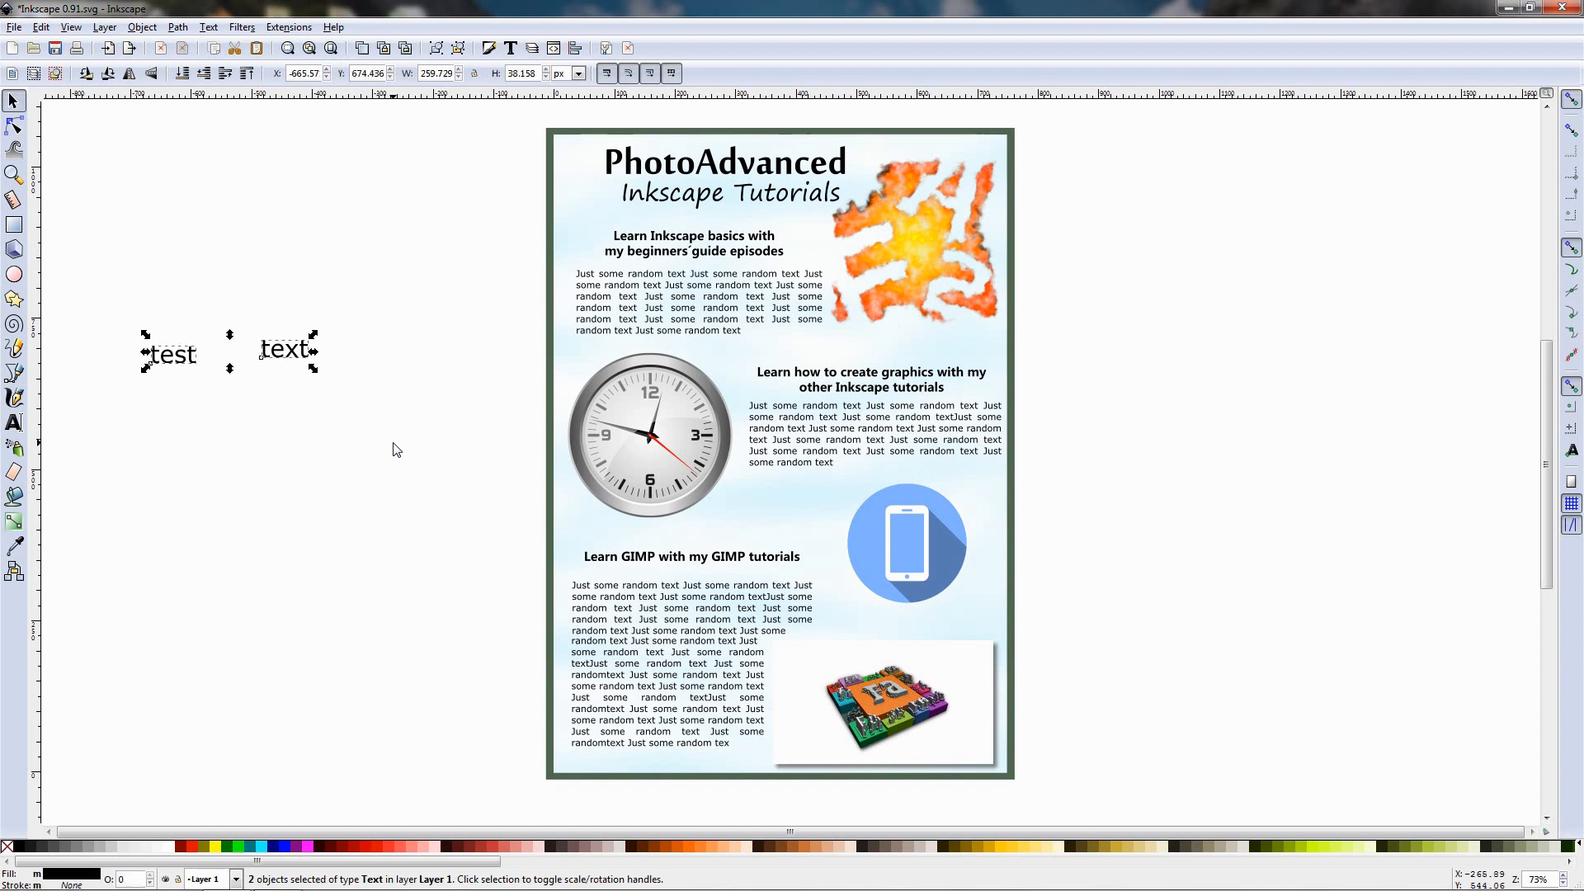
click(288, 27)
mouse_move(374, 259)
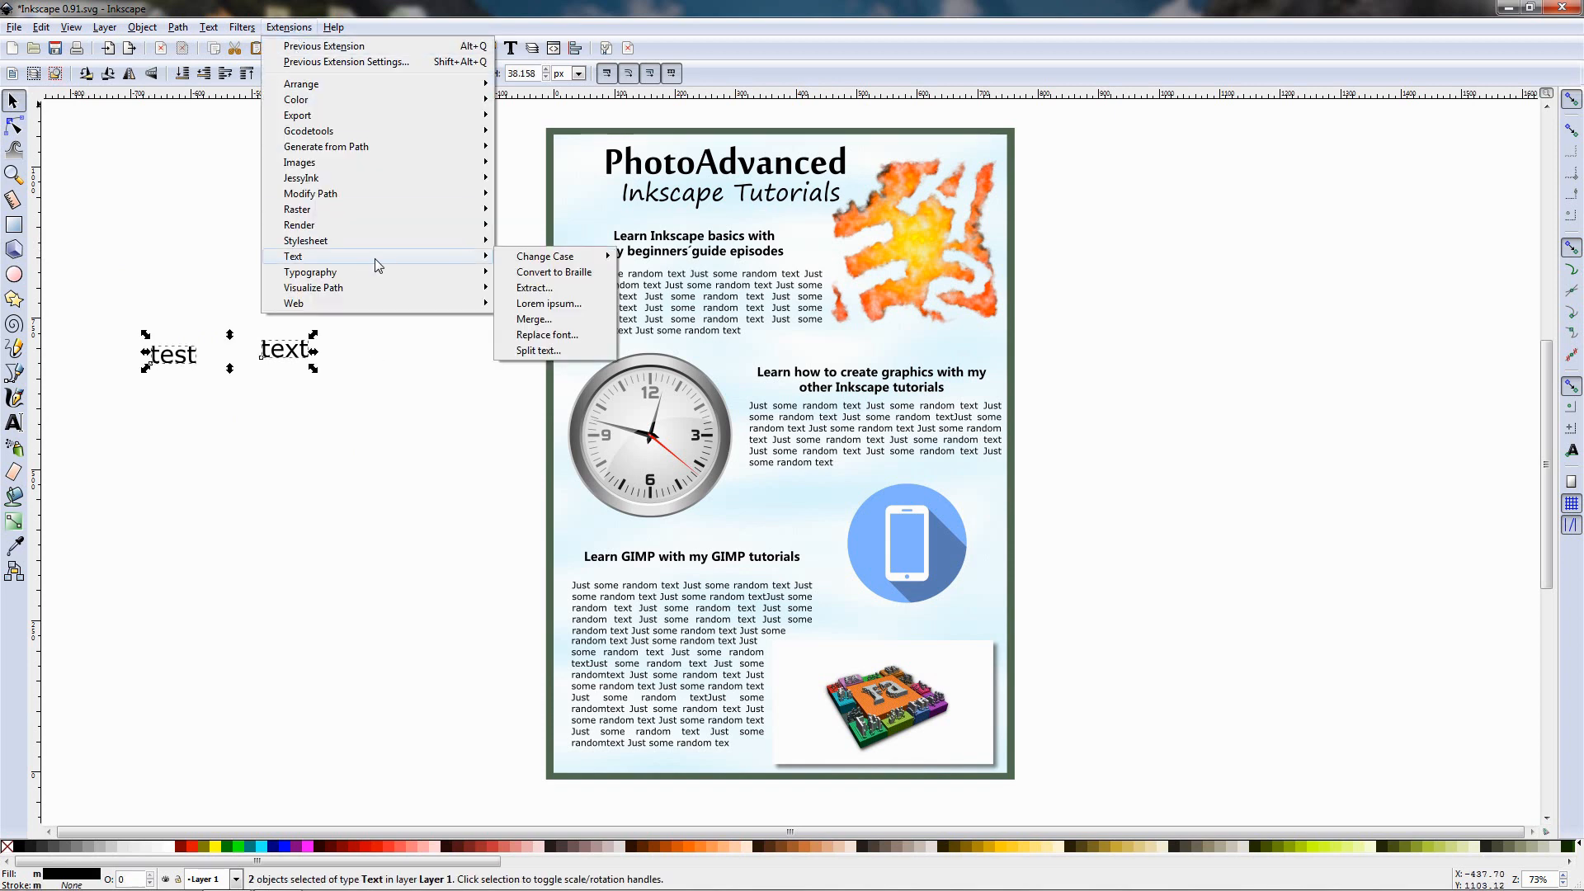
click(546, 321)
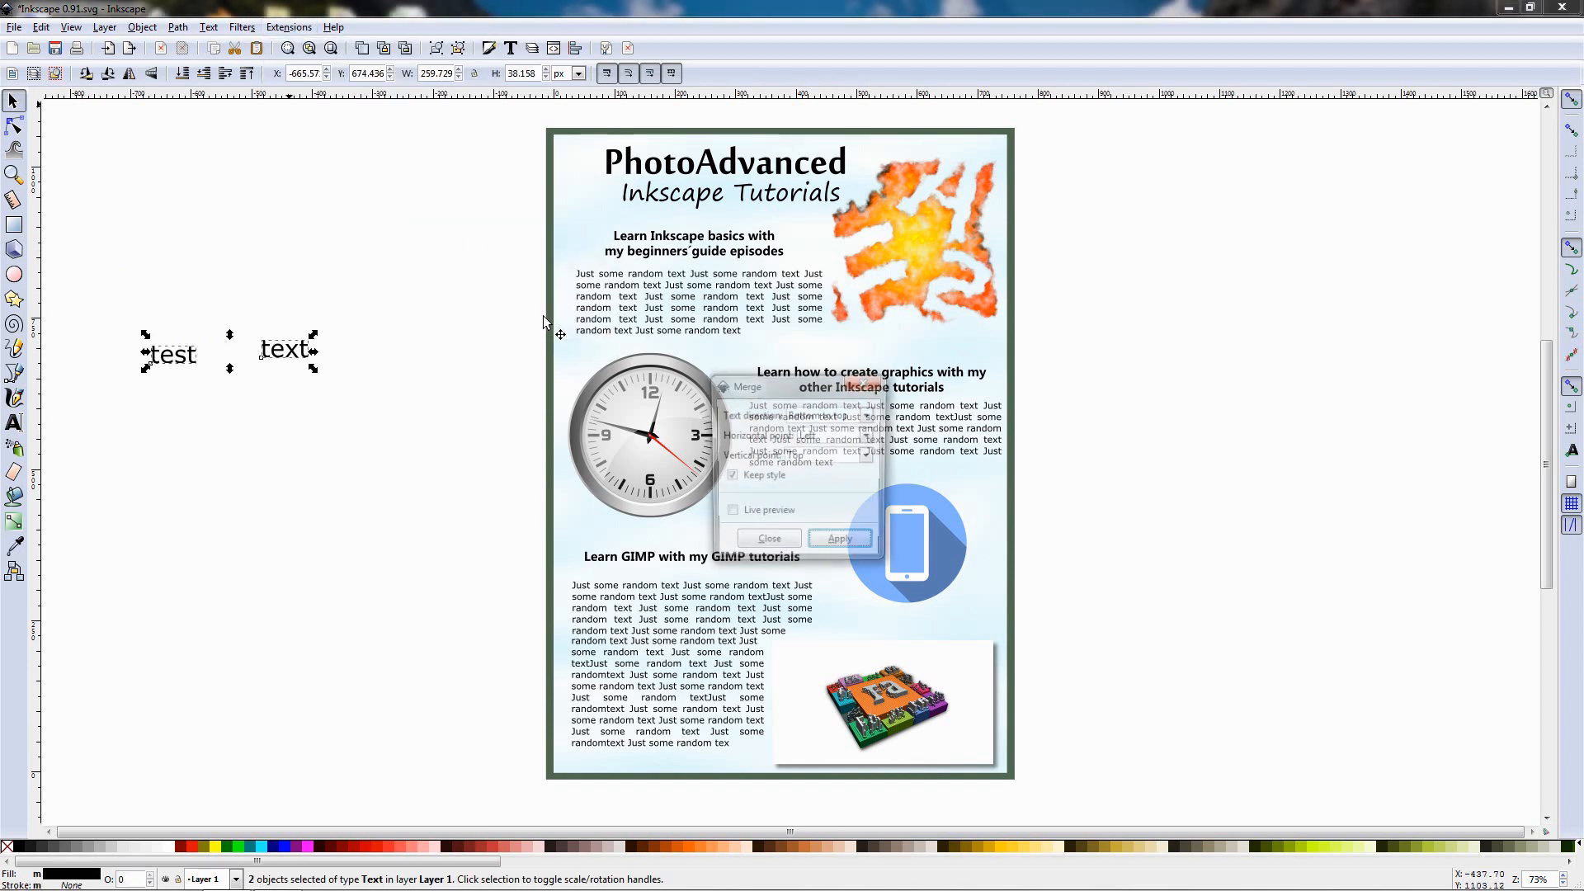
click(833, 419)
click(825, 437)
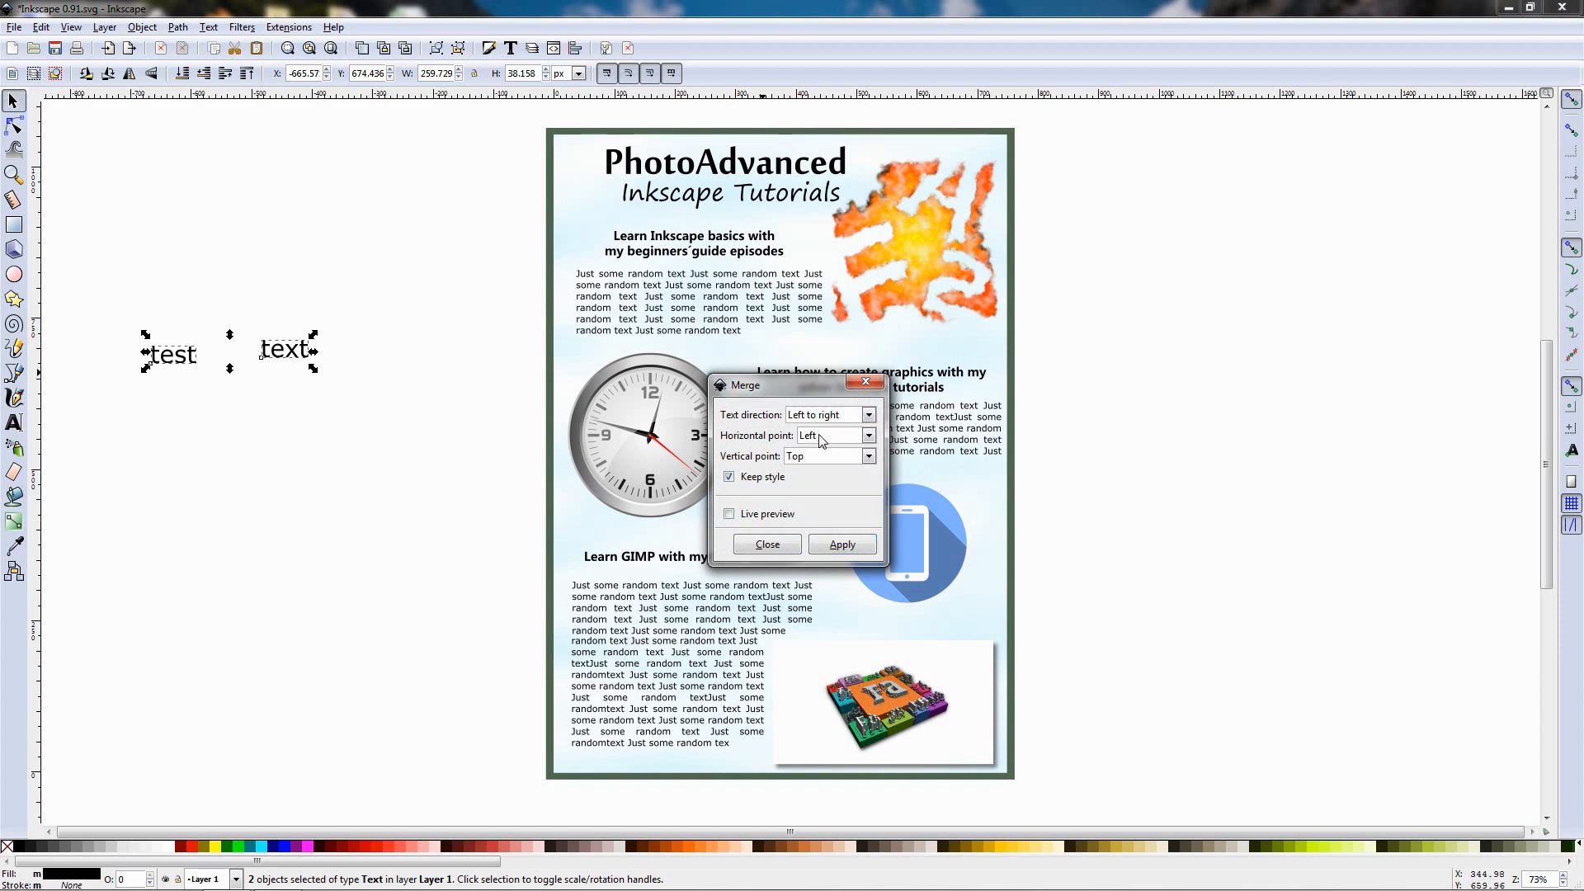
click(830, 547)
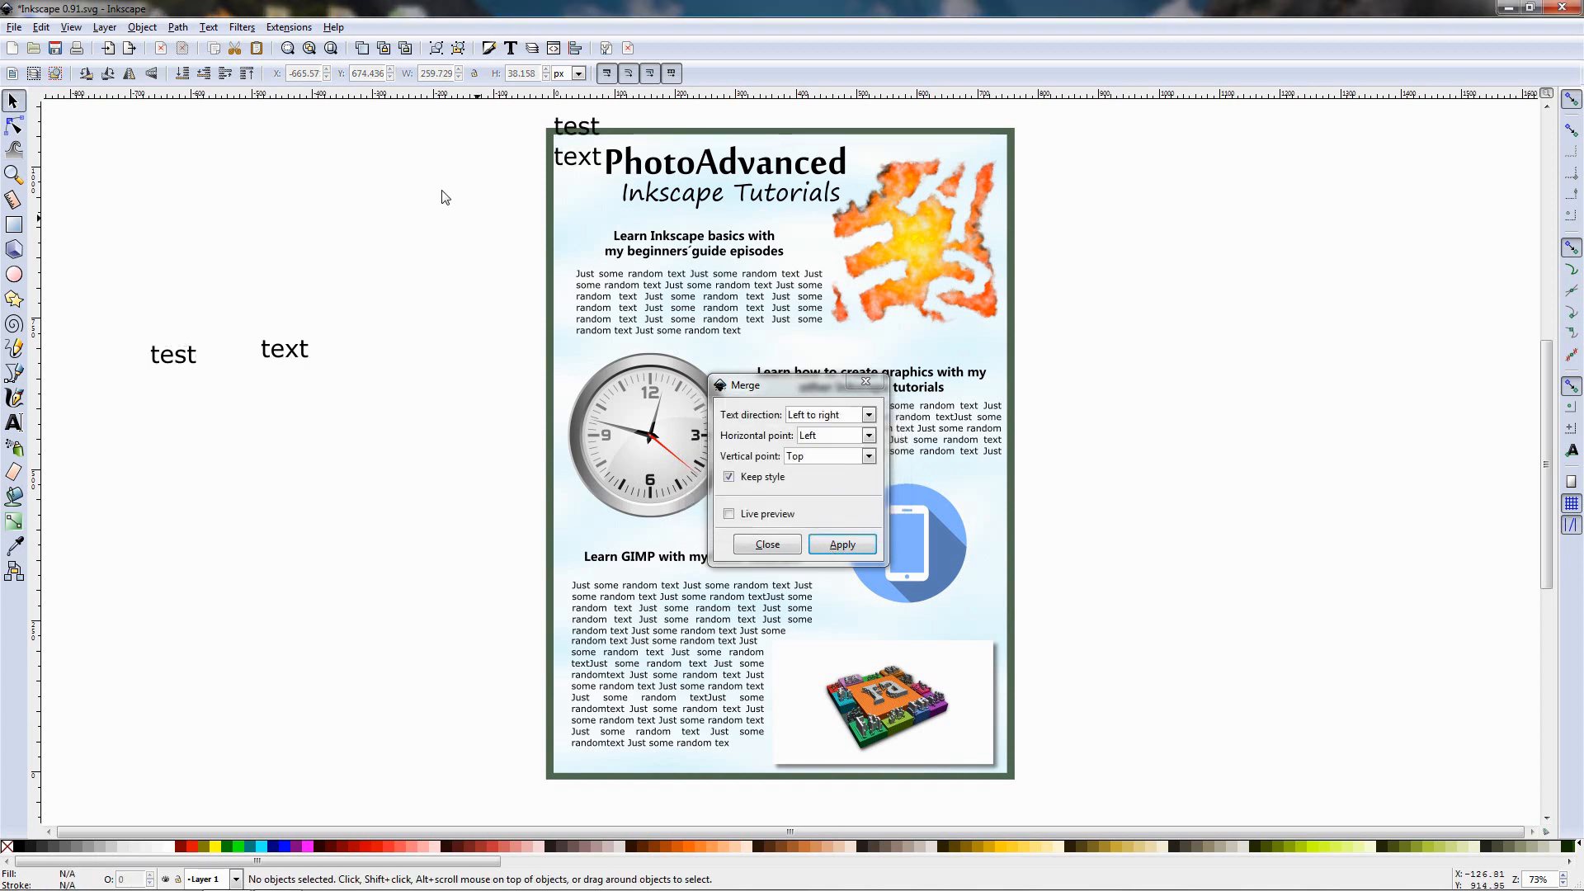
Step: Move the merged text object off the page to about X -271.5, Y 760.5 px and close the Merge dialog
click(568, 141)
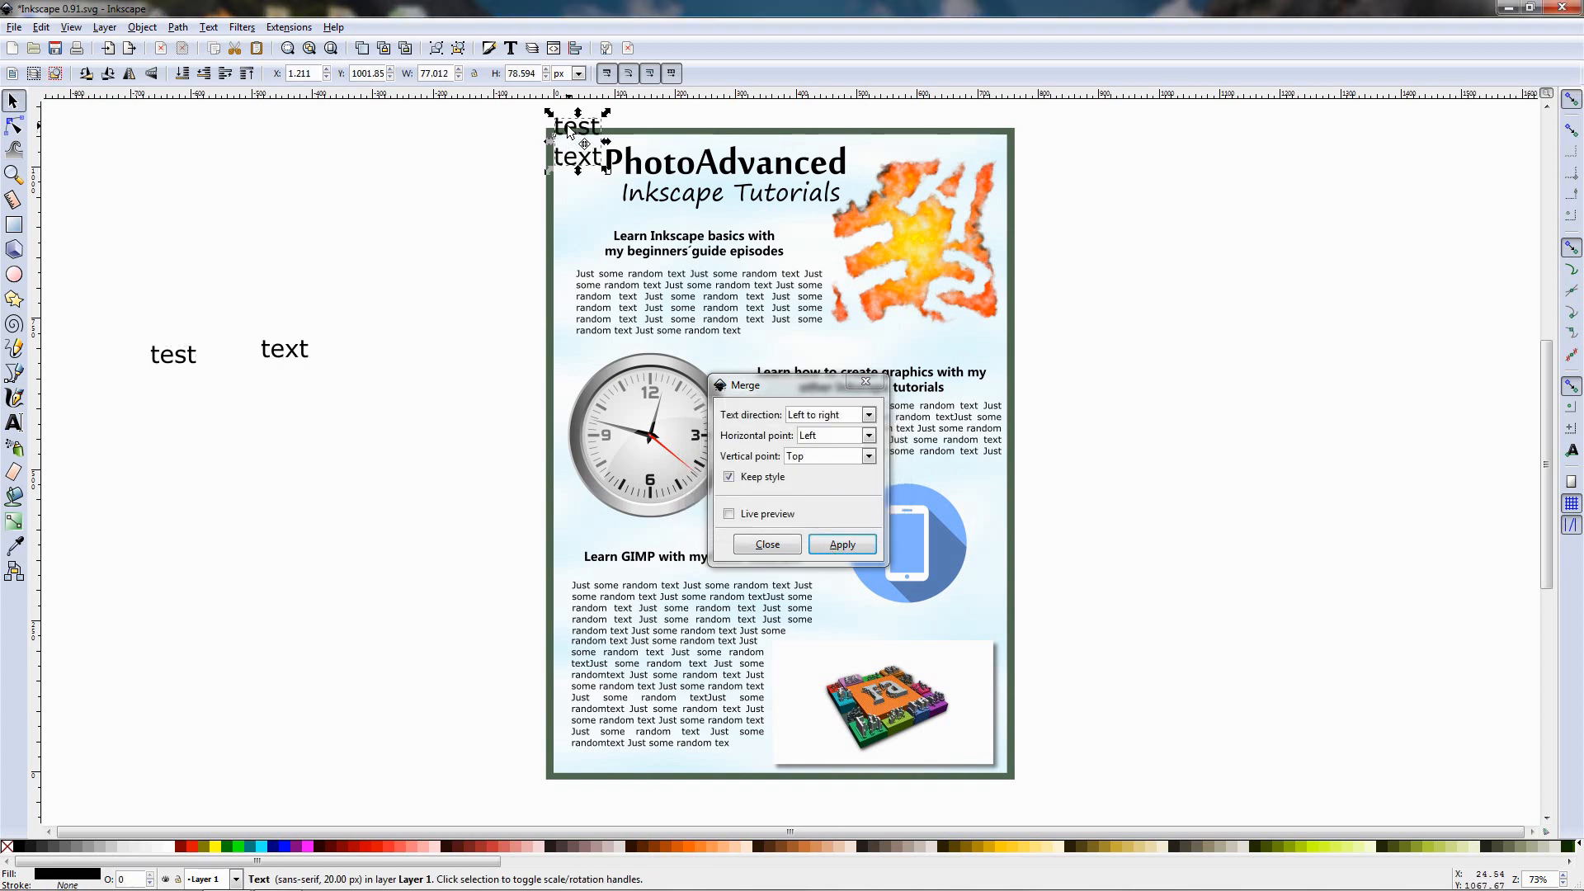
drag(562, 138, 397, 283)
click(417, 351)
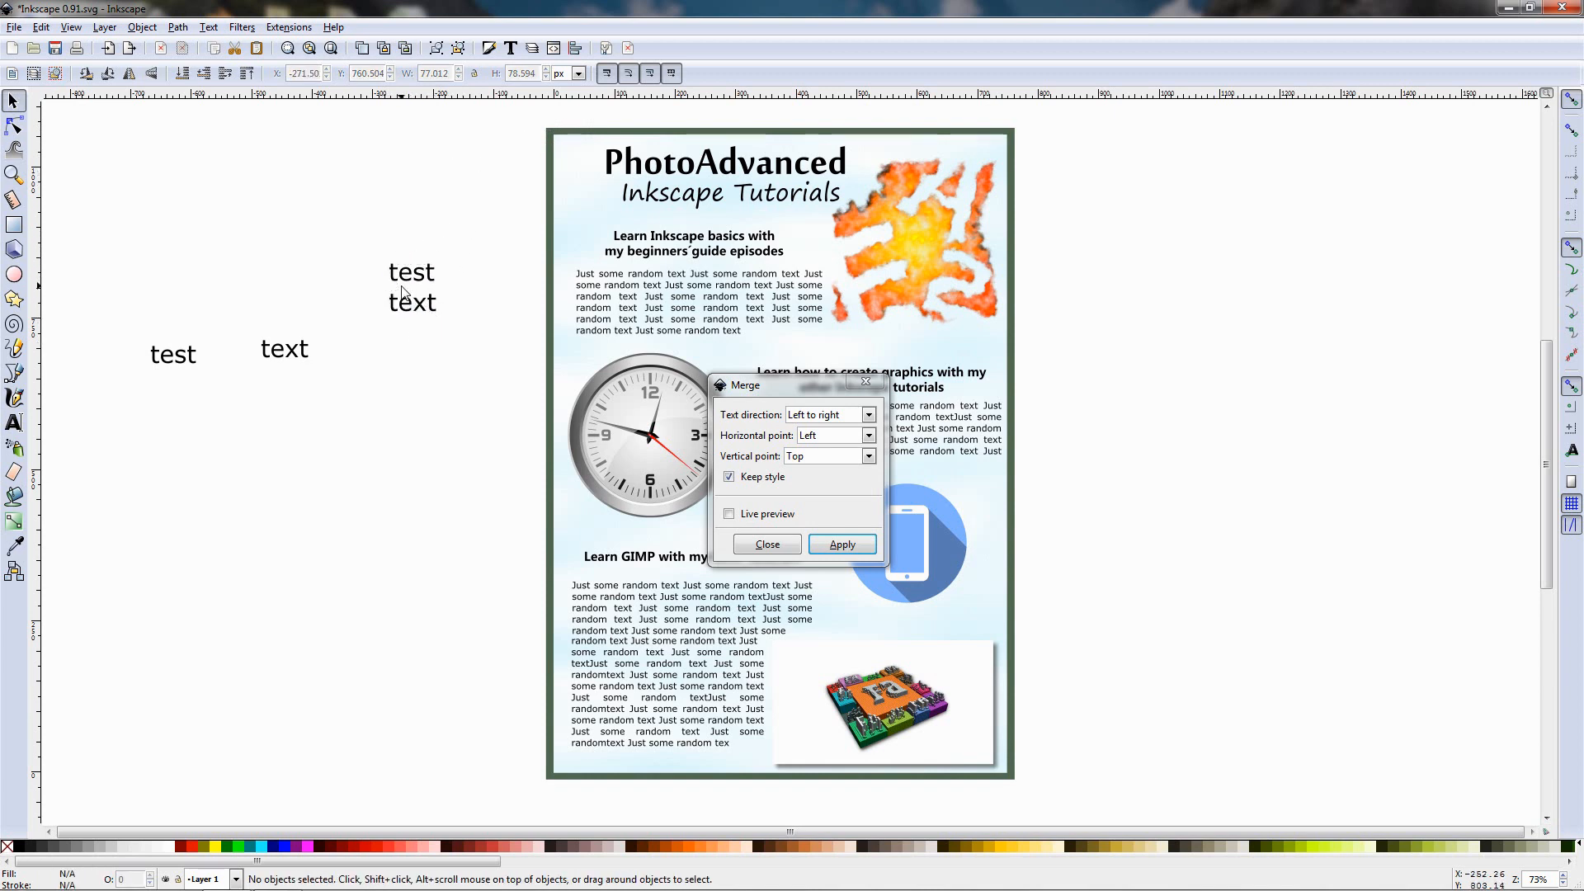
click(403, 293)
click(410, 317)
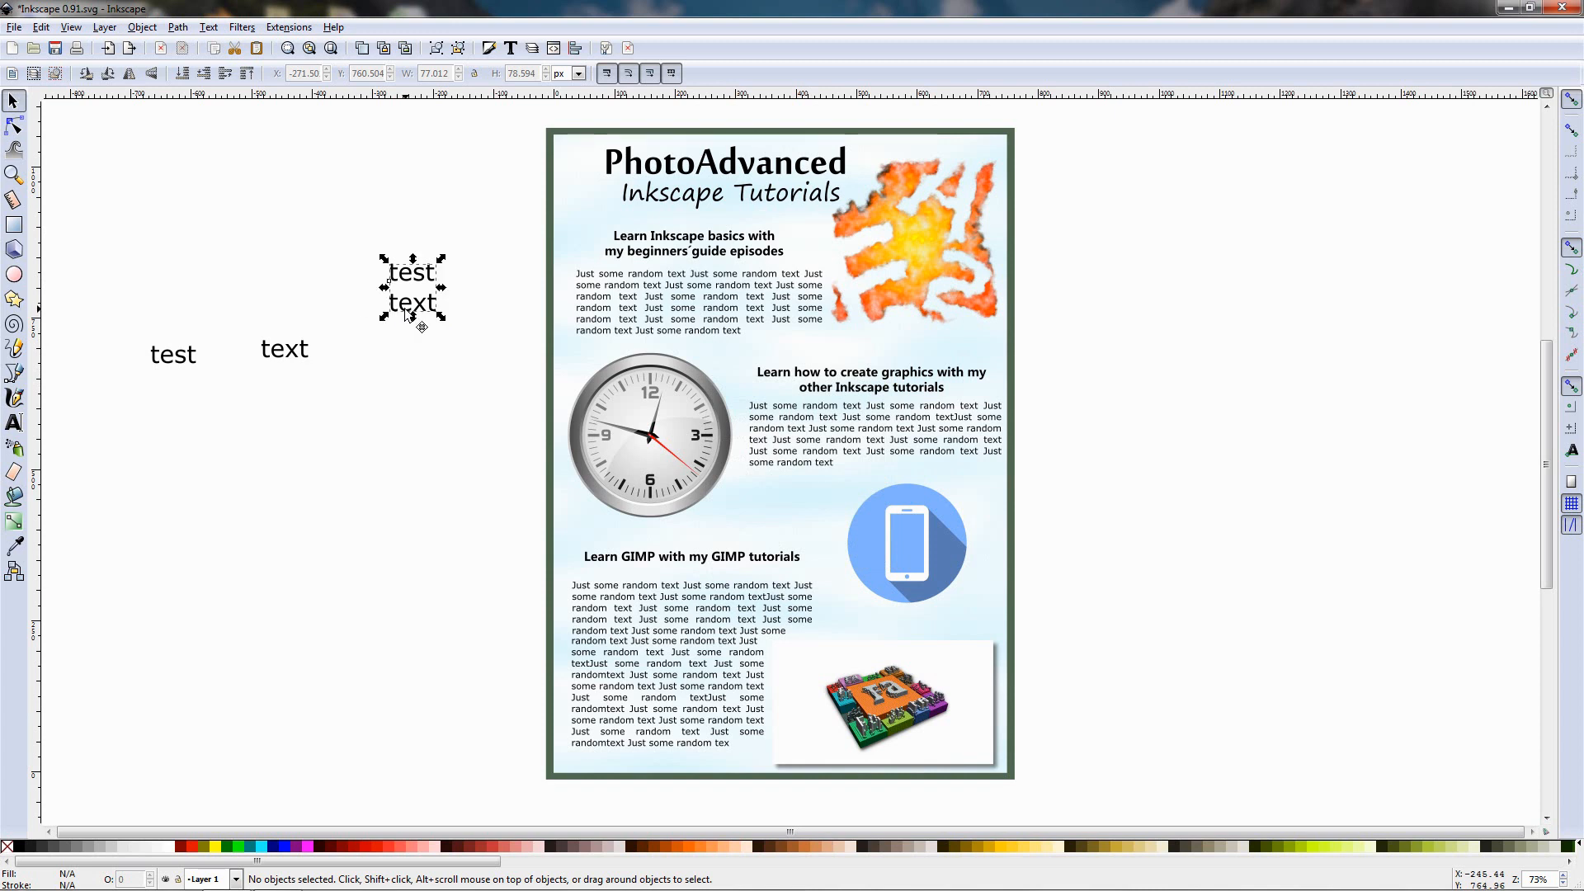
Step: Open the Replace font extension for the merged text and set its replace-all-fonts mode to work on selected objects only
click(297, 28)
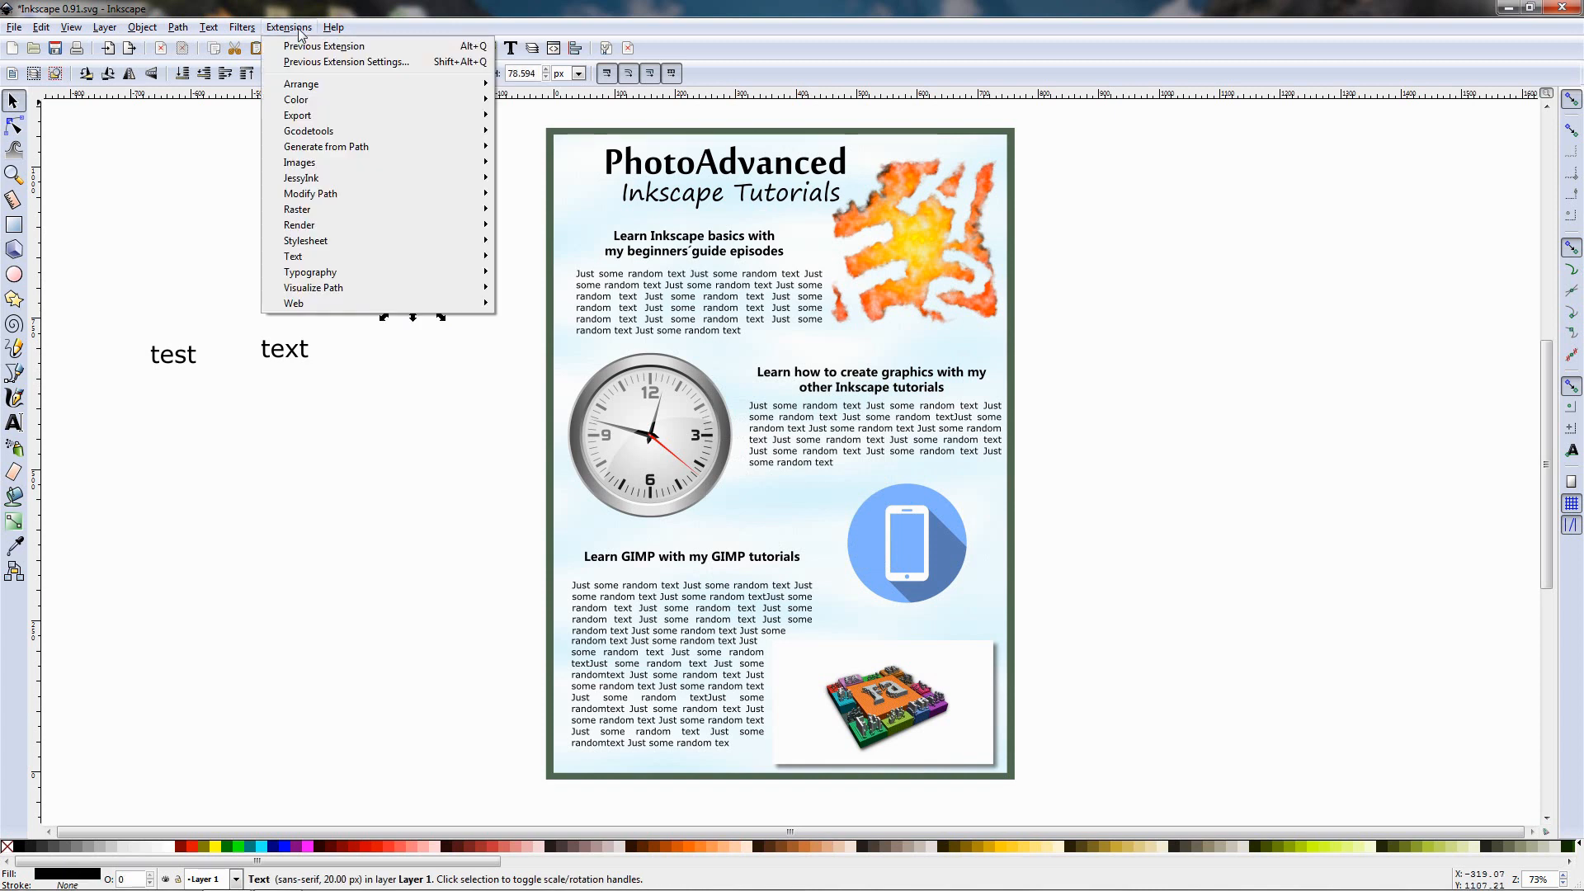
mouse_move(403, 266)
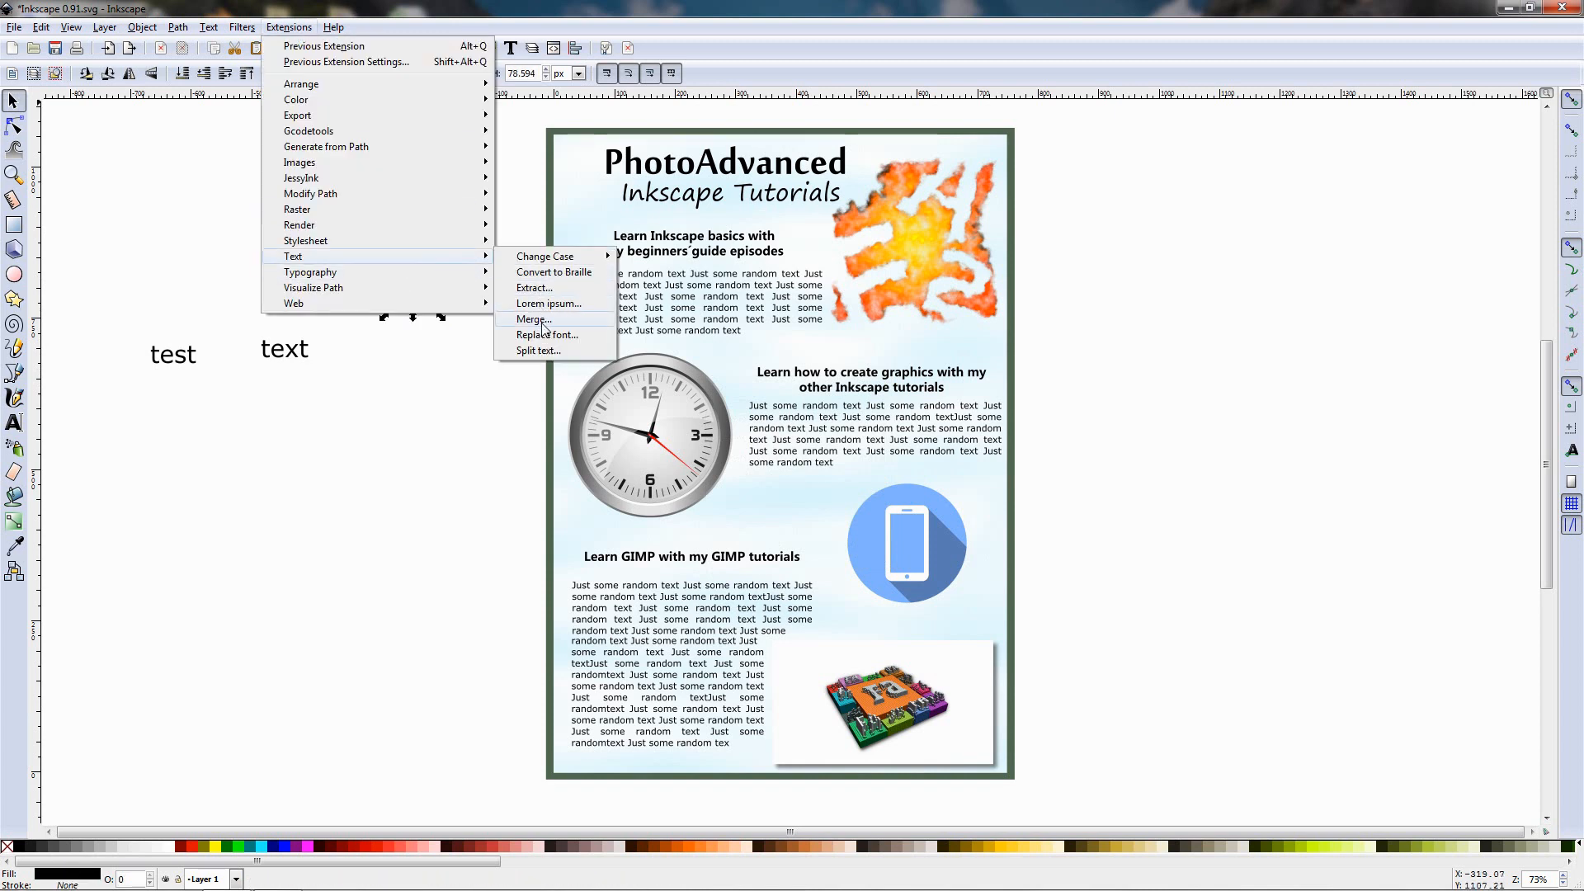
click(568, 337)
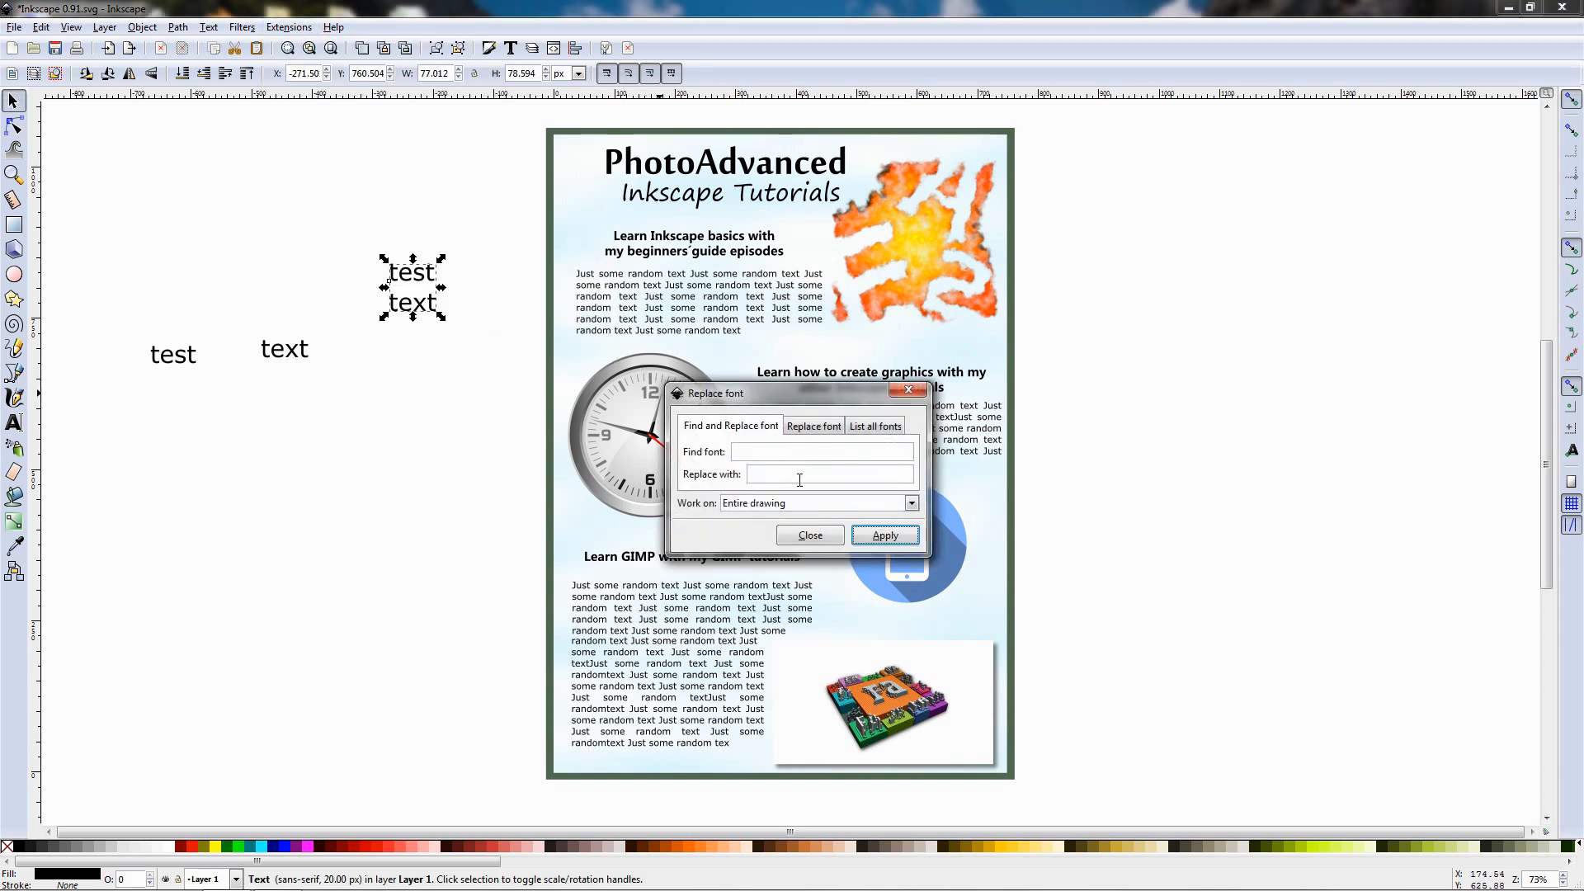
click(763, 504)
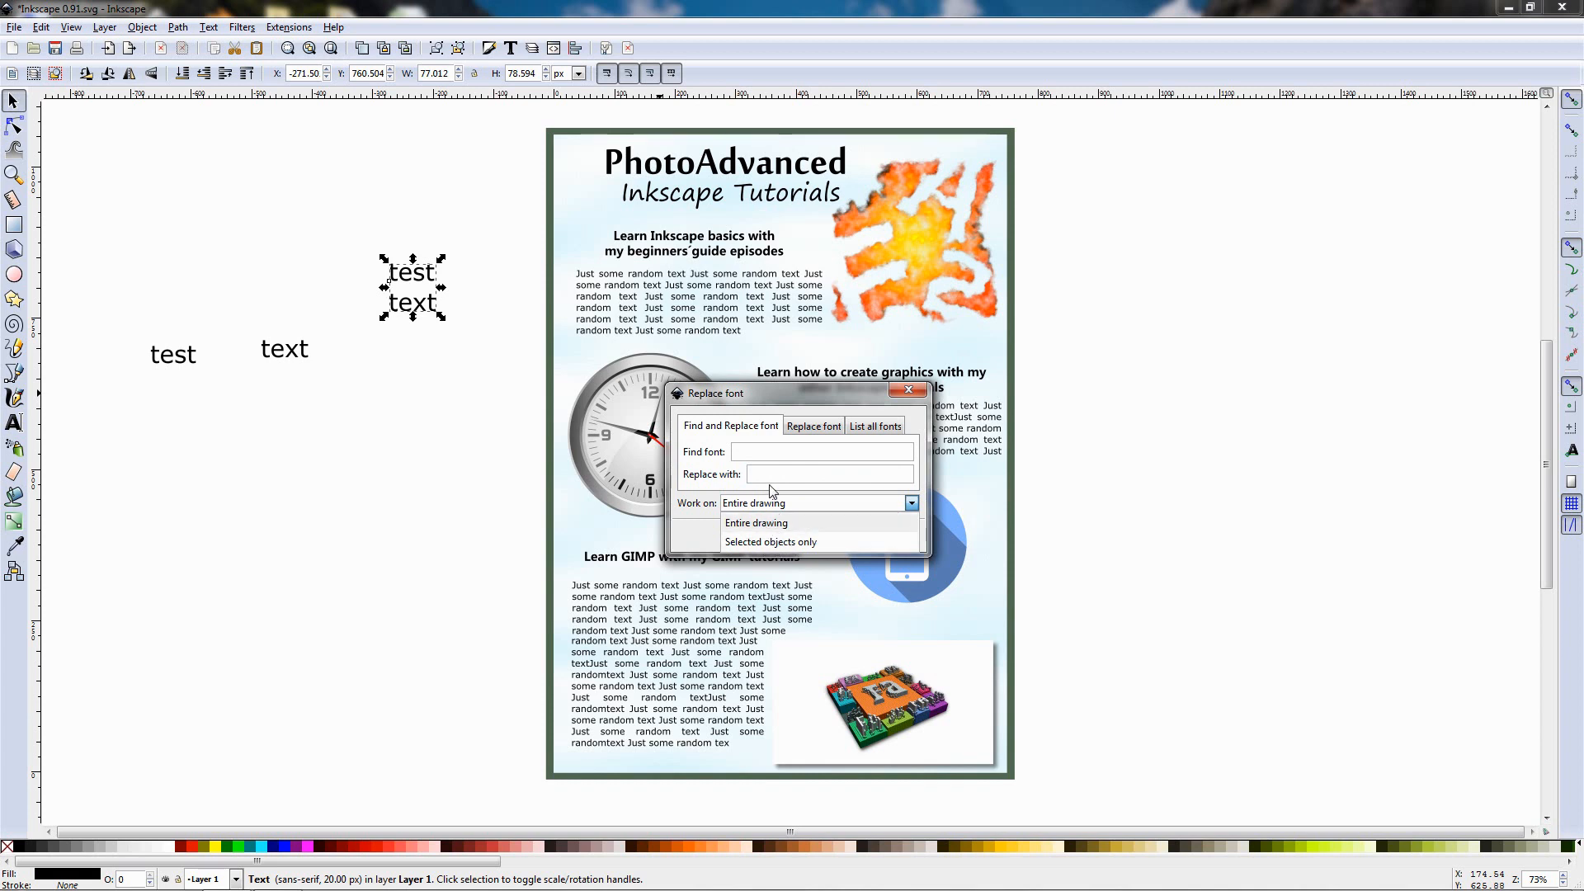
click(804, 431)
click(806, 431)
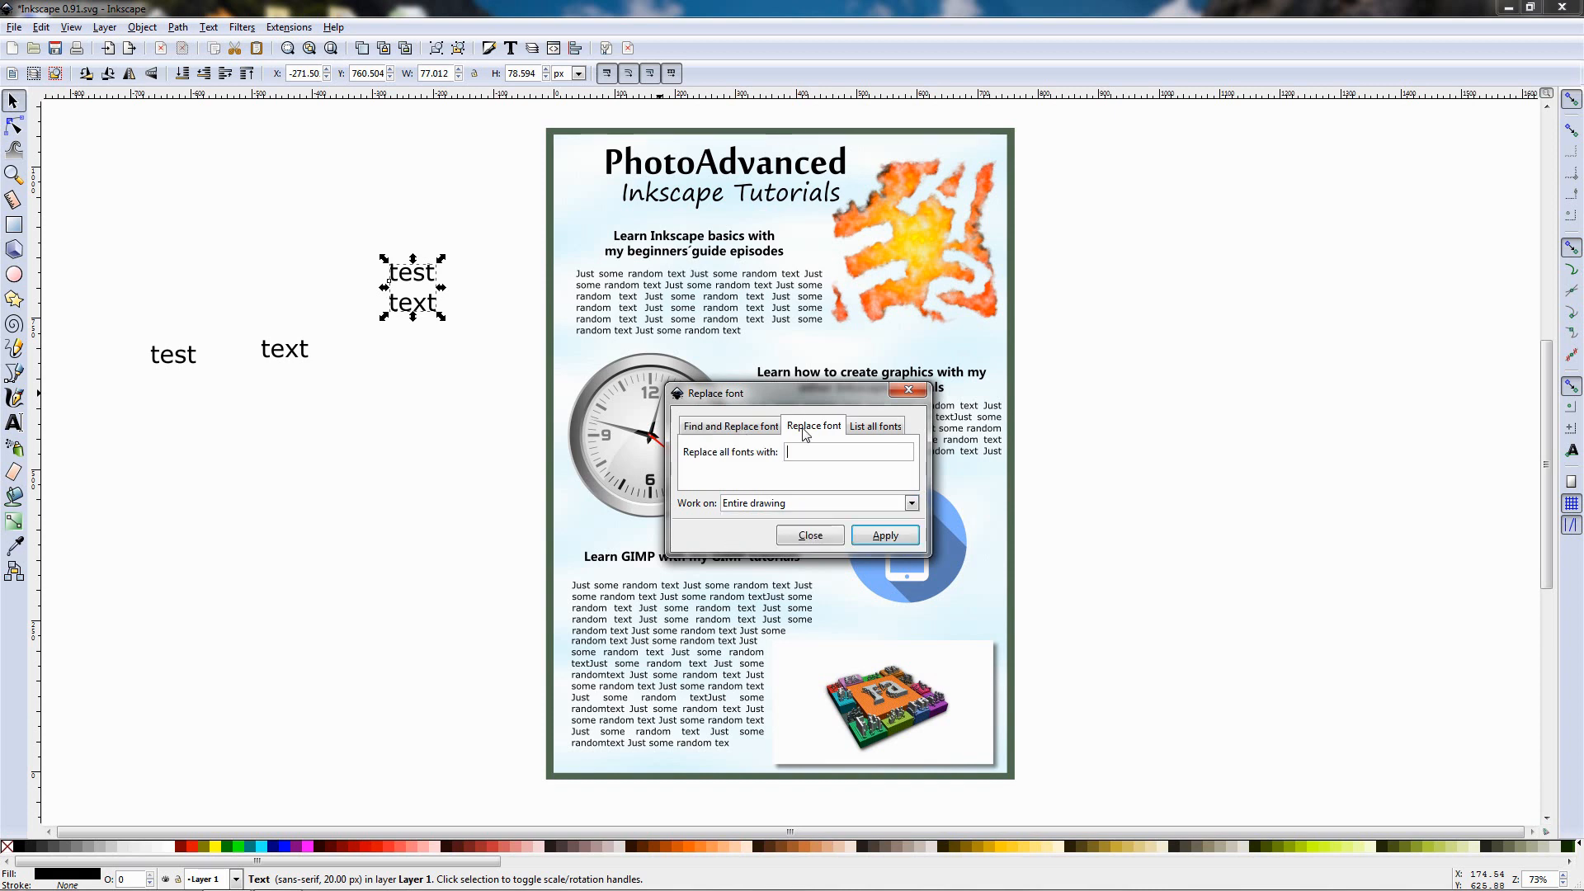
click(758, 502)
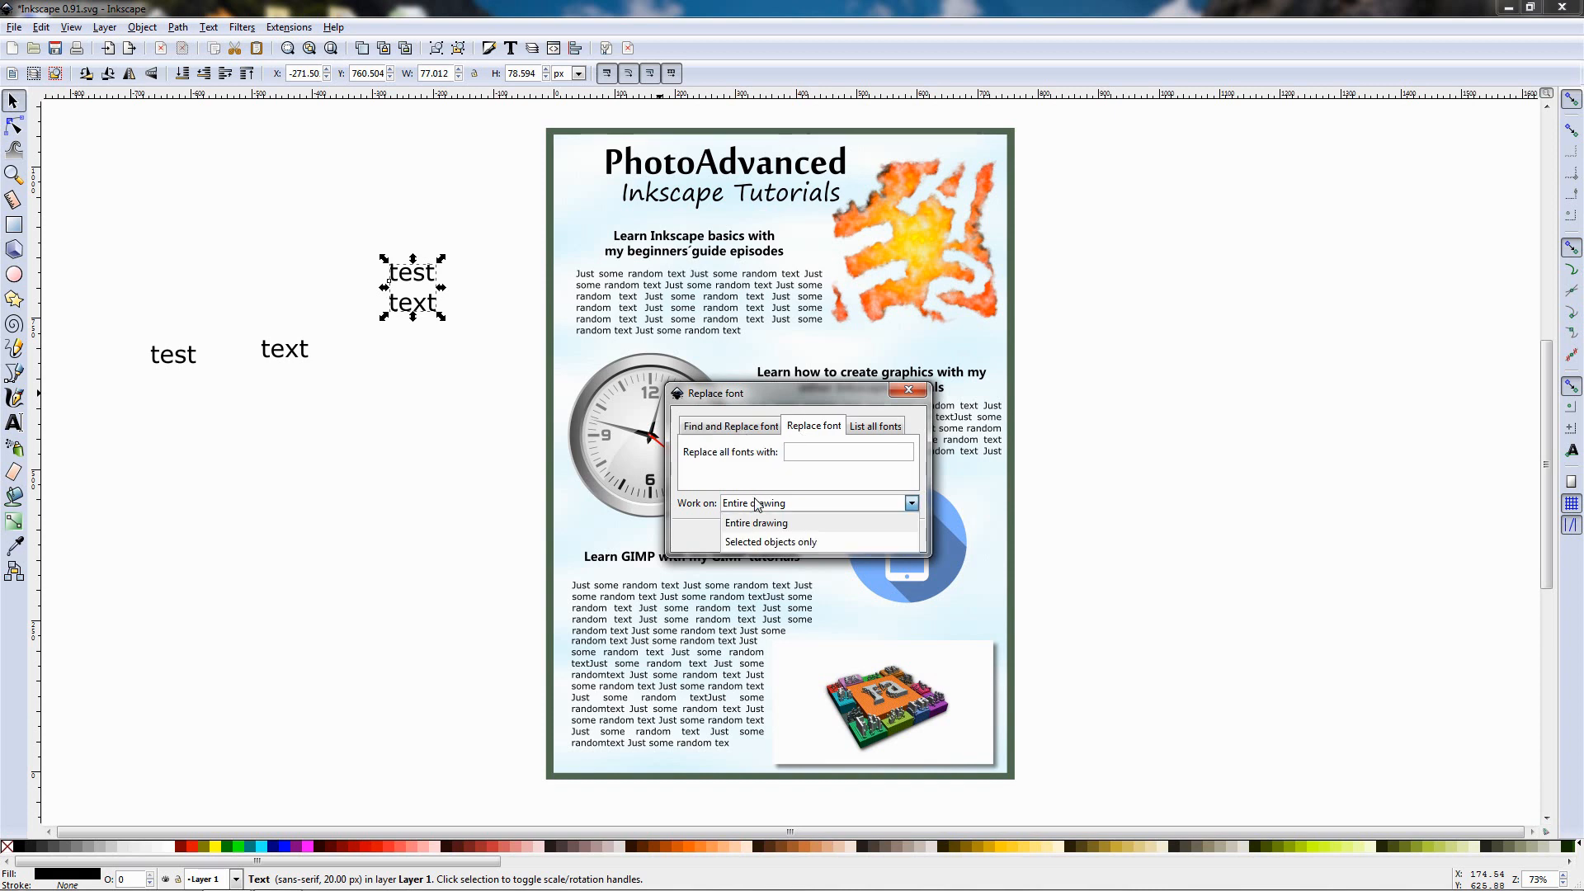
click(763, 543)
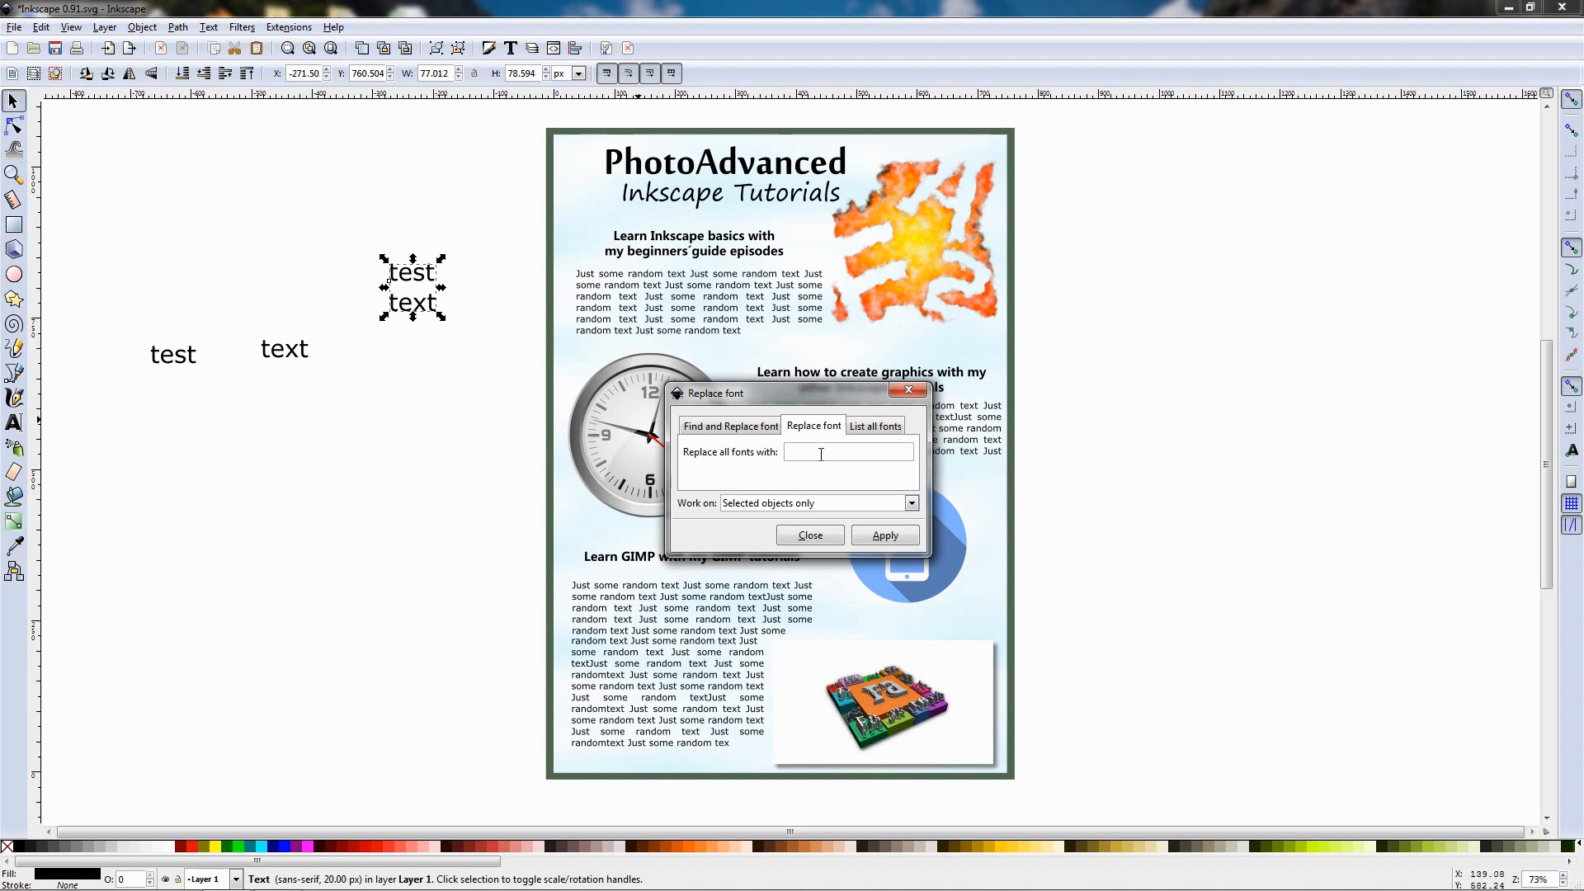
Step: Copy the font name Segoe Print from the "Inkscape Tutorials" subtitle and enter it as the font to replace all fonts with
click(731, 193)
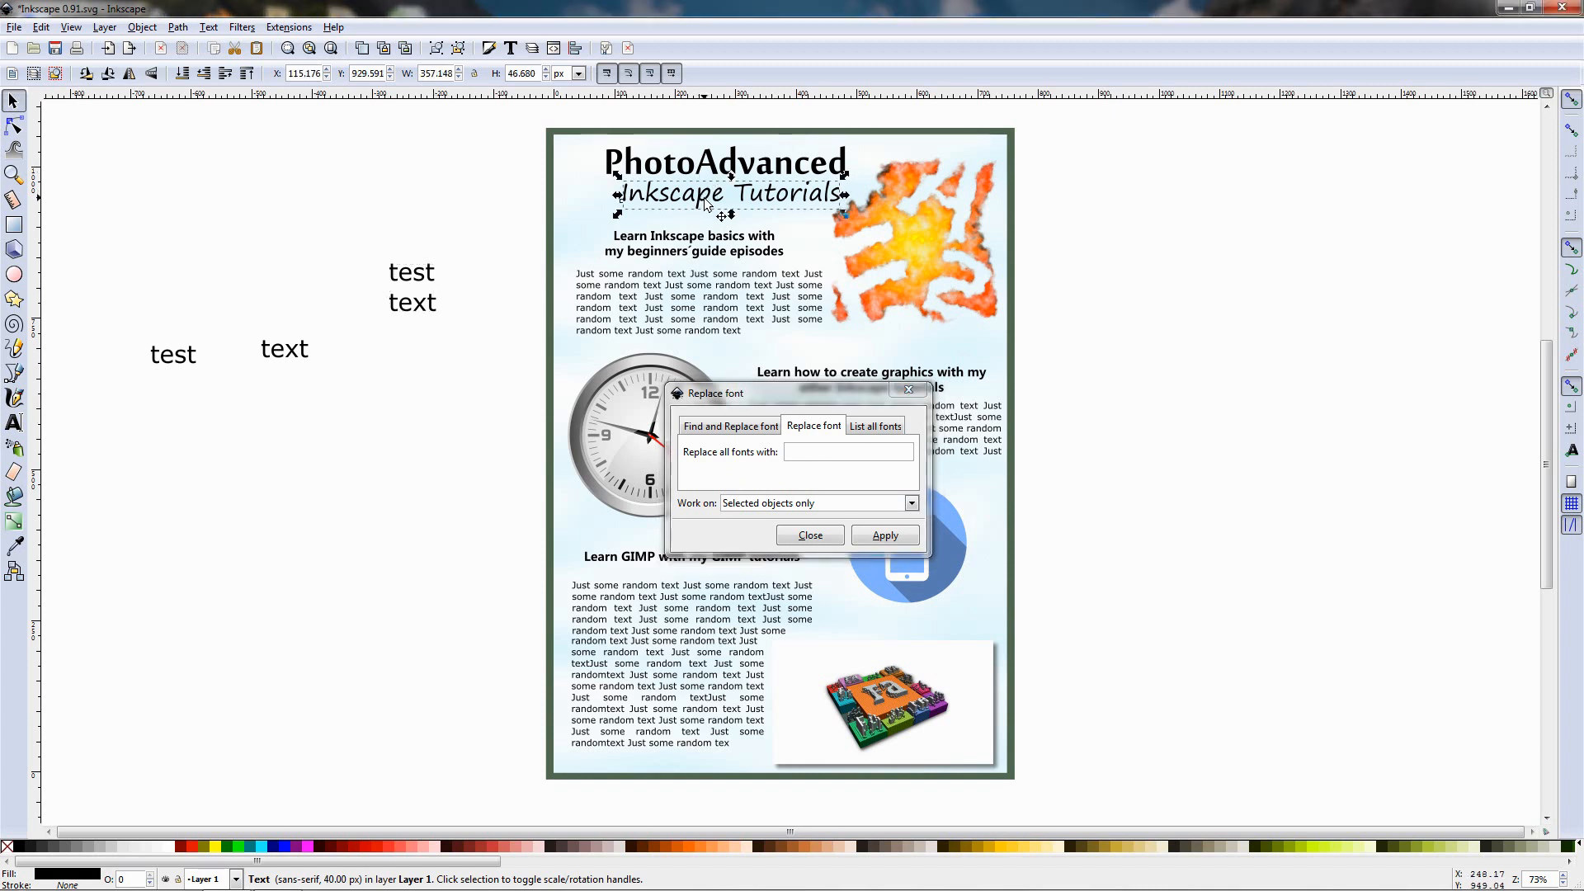
click(14, 422)
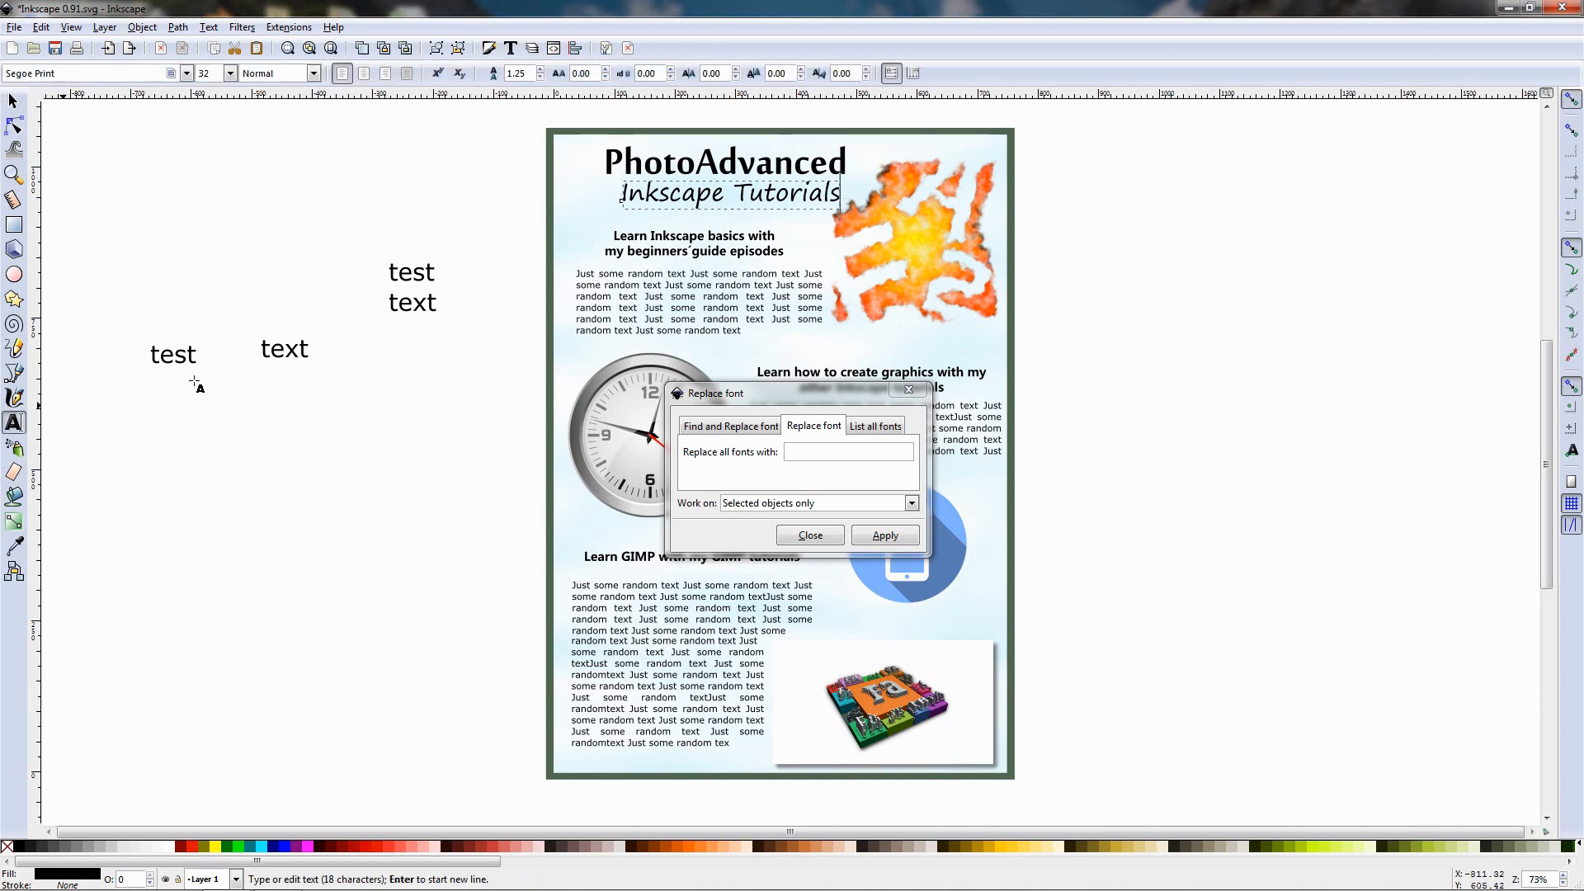
drag(80, 75, 4, 75)
key(ctrl+c)
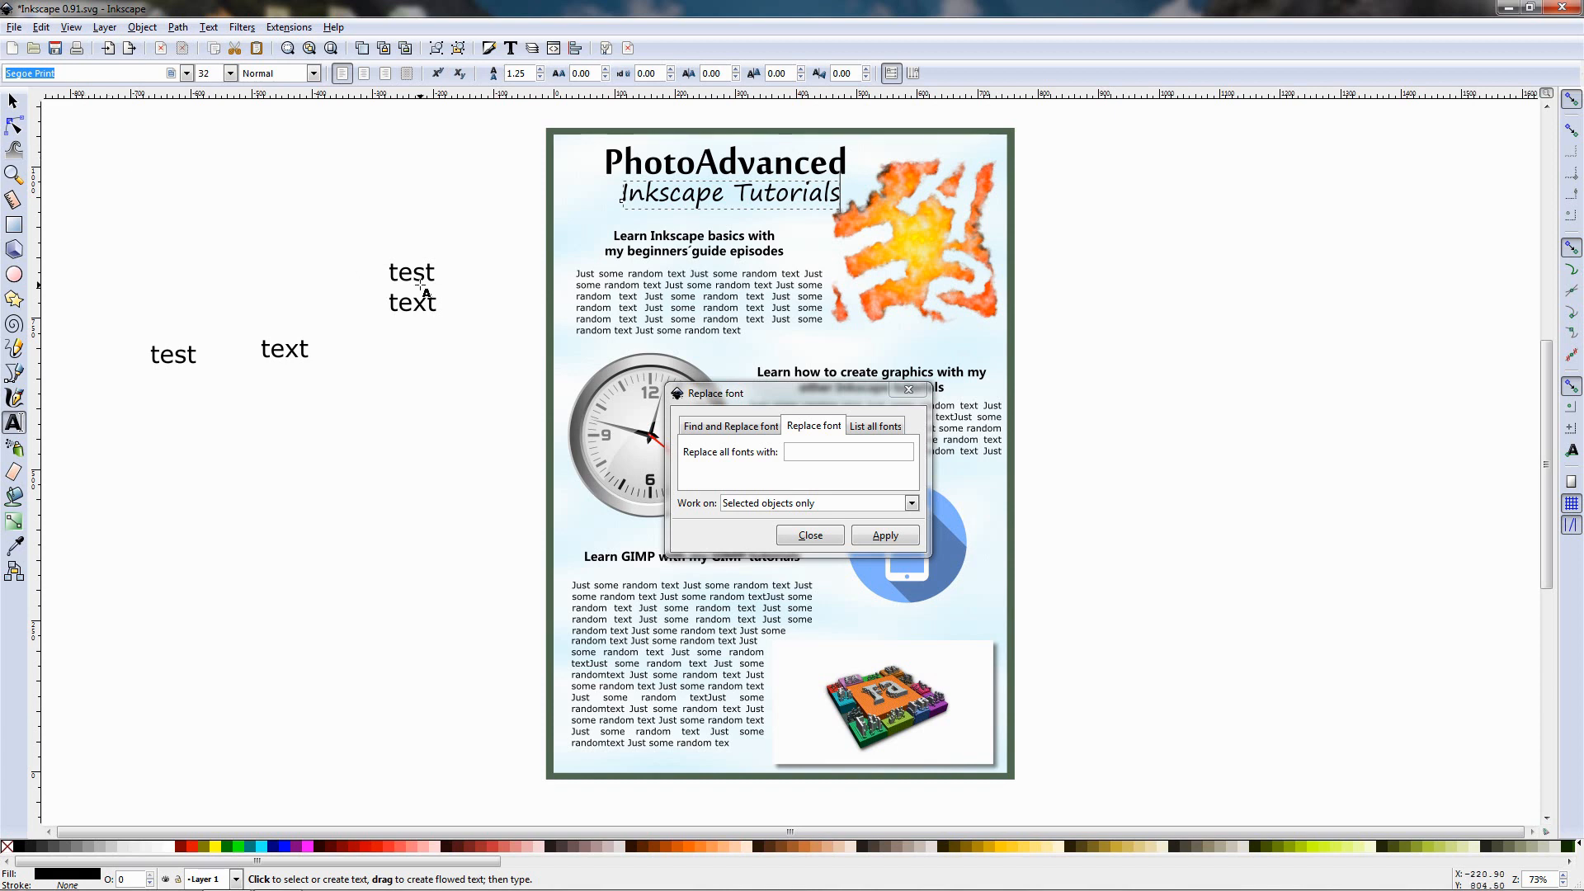
click(856, 453)
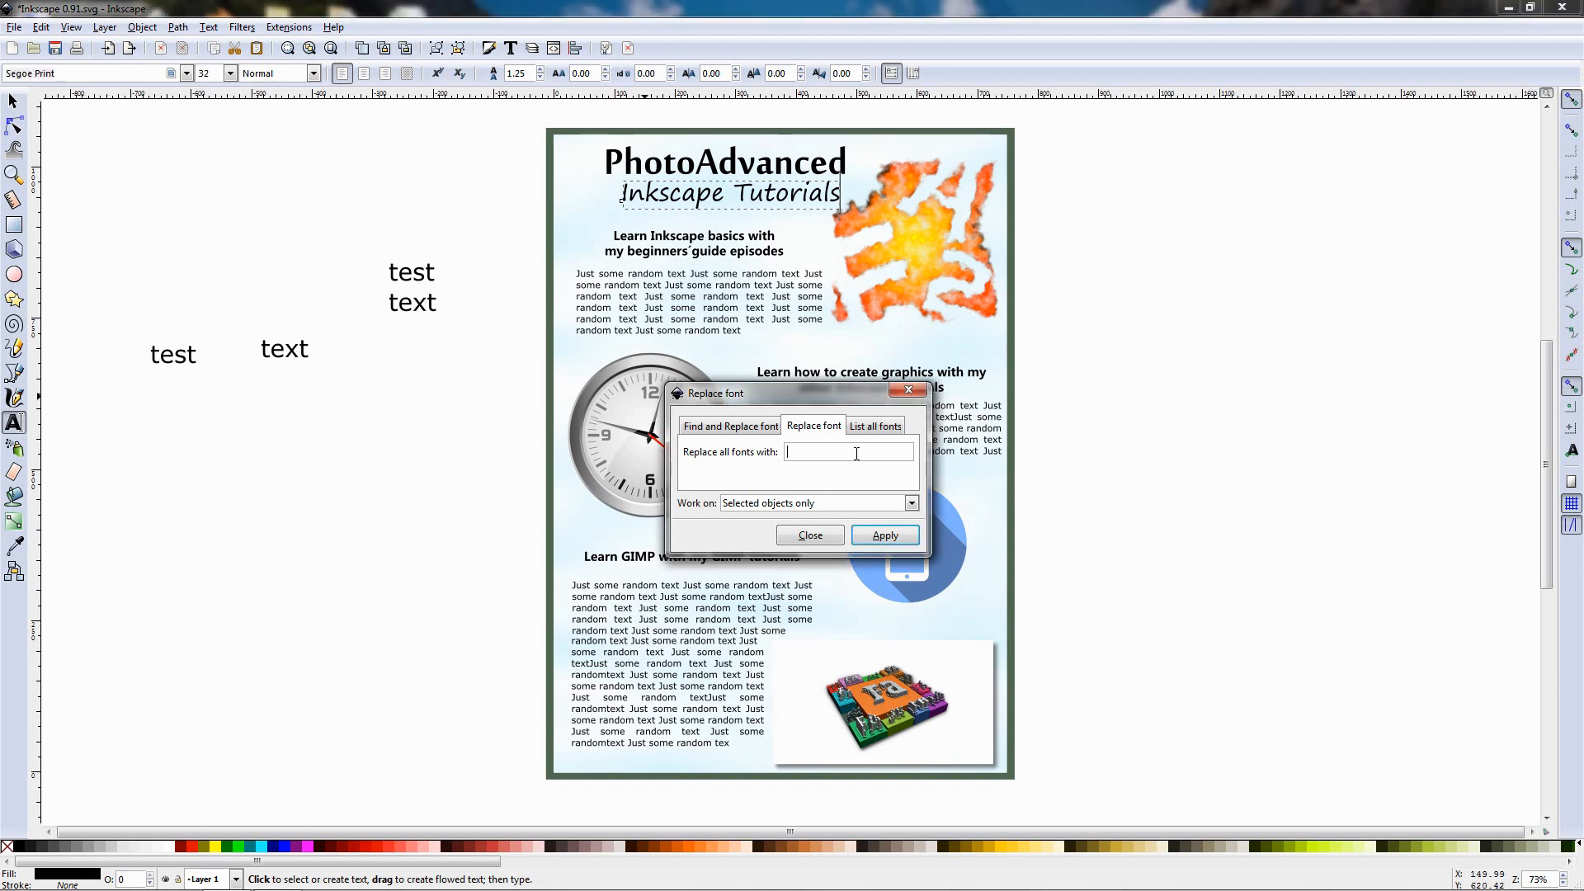
key(ctrl+v)
Step: Select the merged "test text" object and apply the font replacement with Segoe Print to it
click(13, 116)
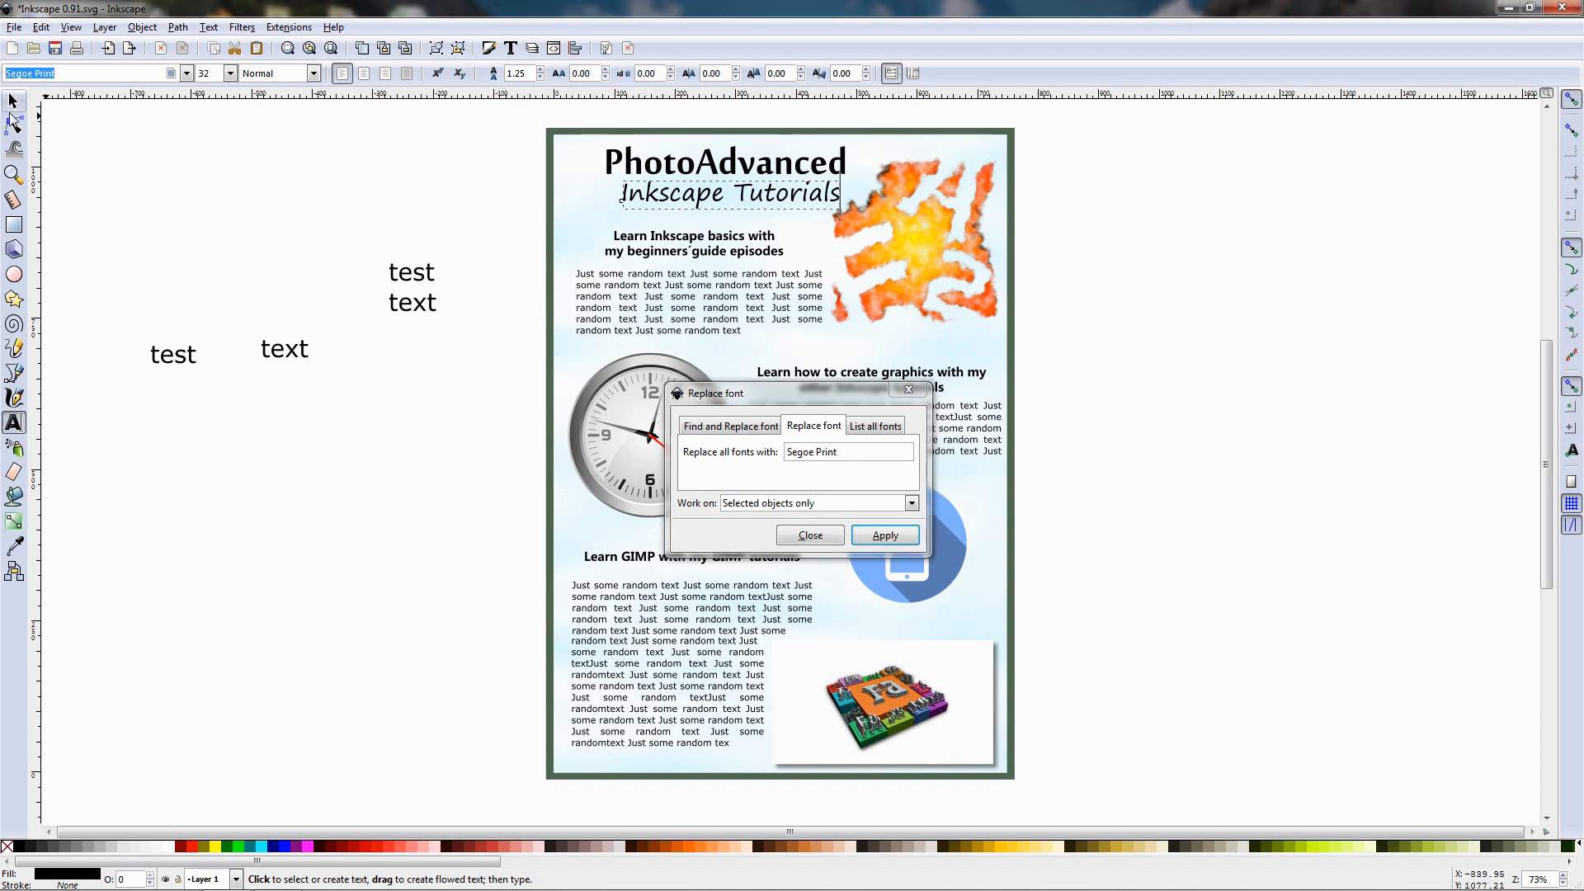
click(13, 101)
click(410, 276)
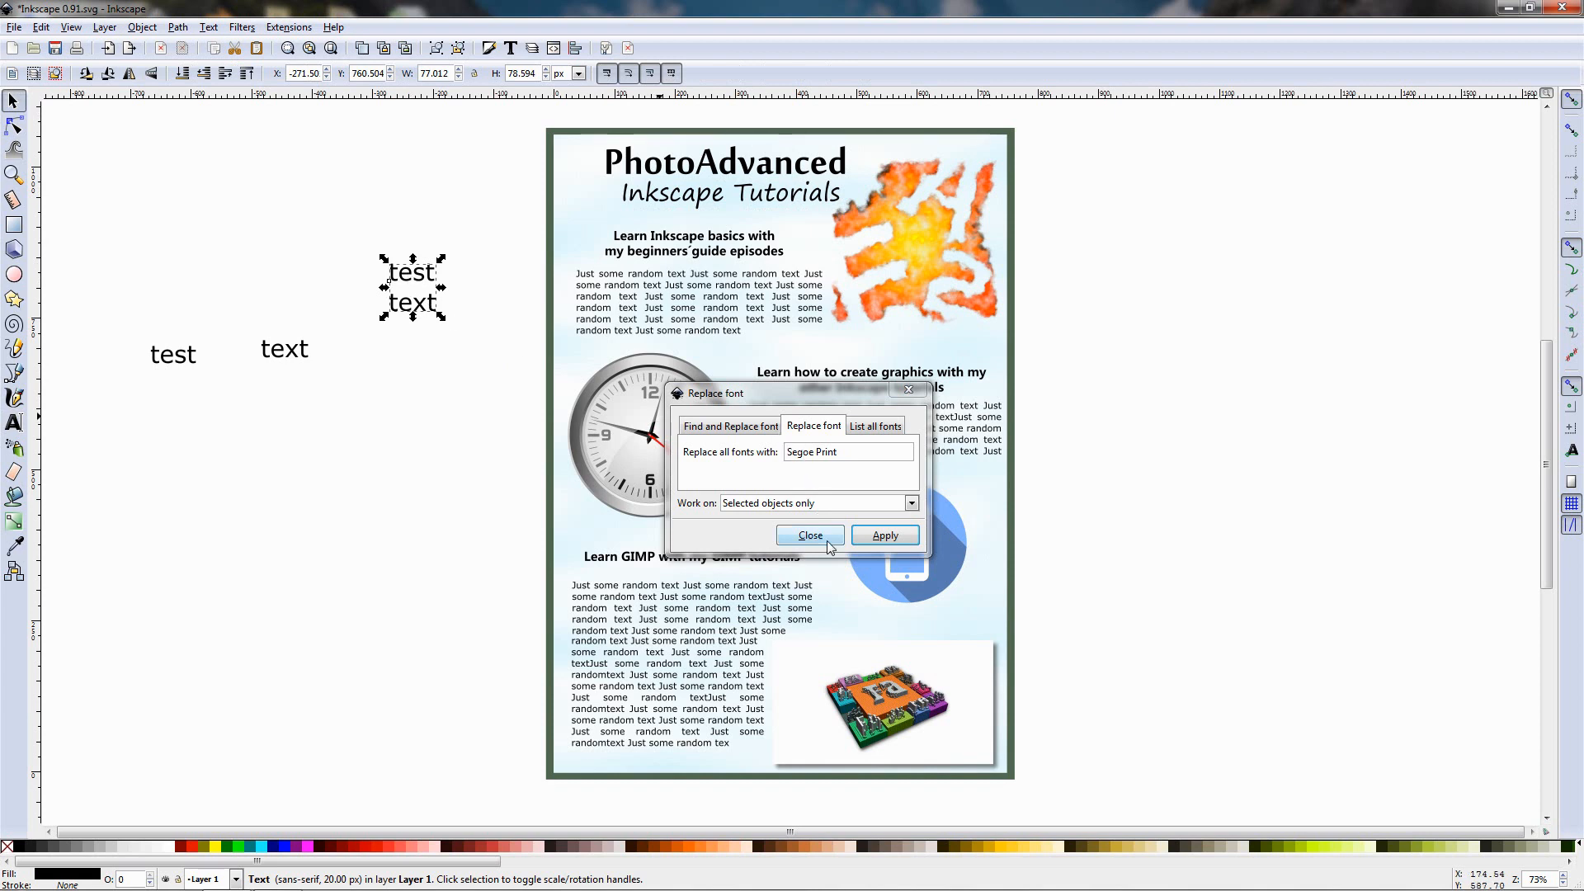
click(874, 536)
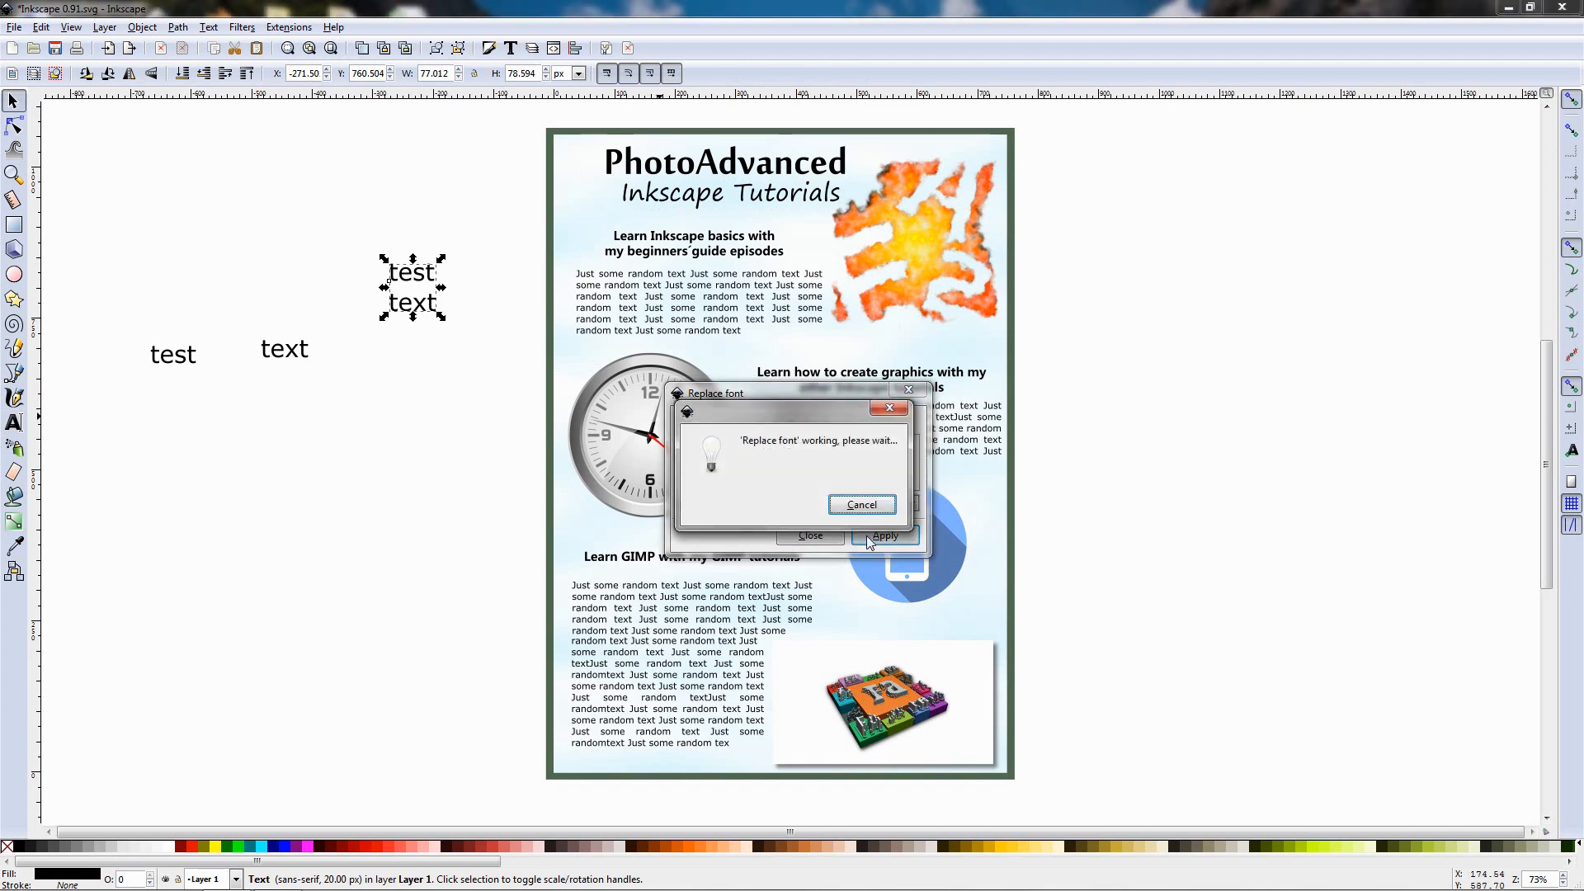